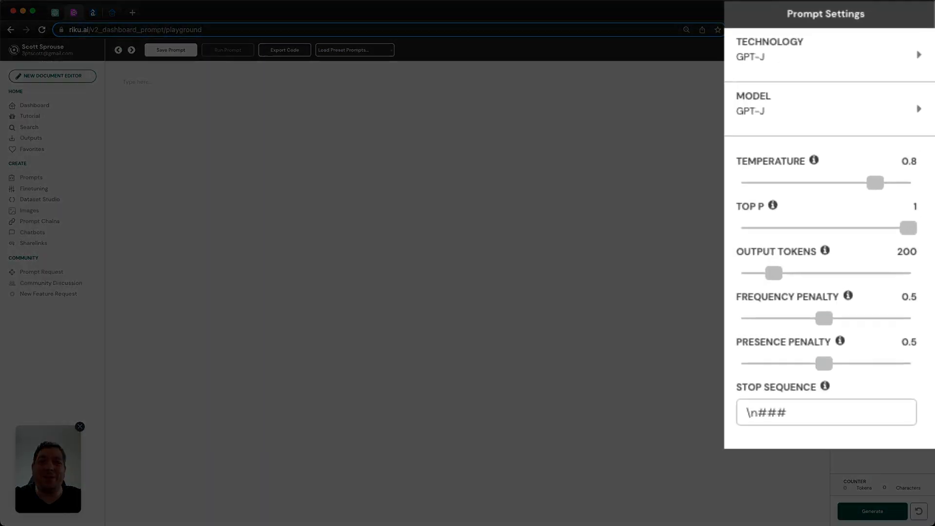
# Step: Set the prompt technology to OpenAI and the model to davinci
pyautogui.click(845, 84)
pyautogui.click(758, 124)
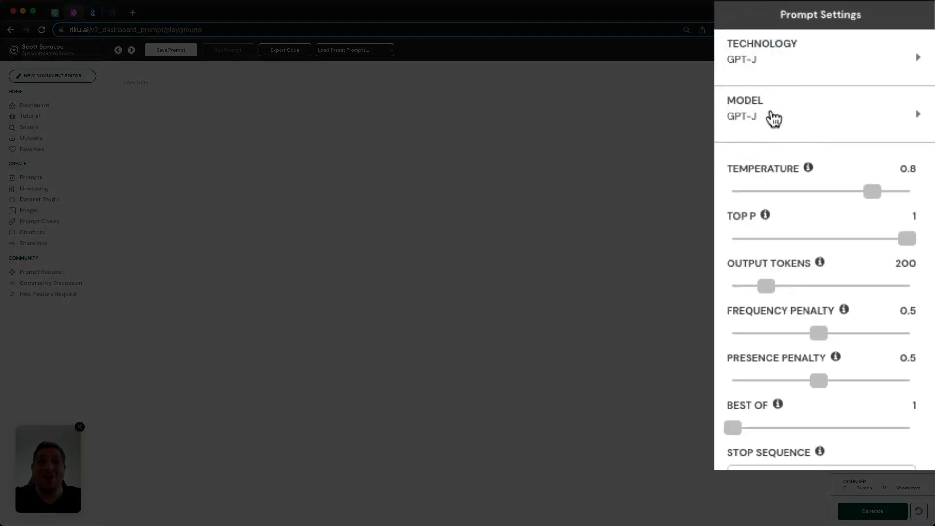
pyautogui.click(774, 111)
pyautogui.click(787, 113)
pyautogui.click(786, 138)
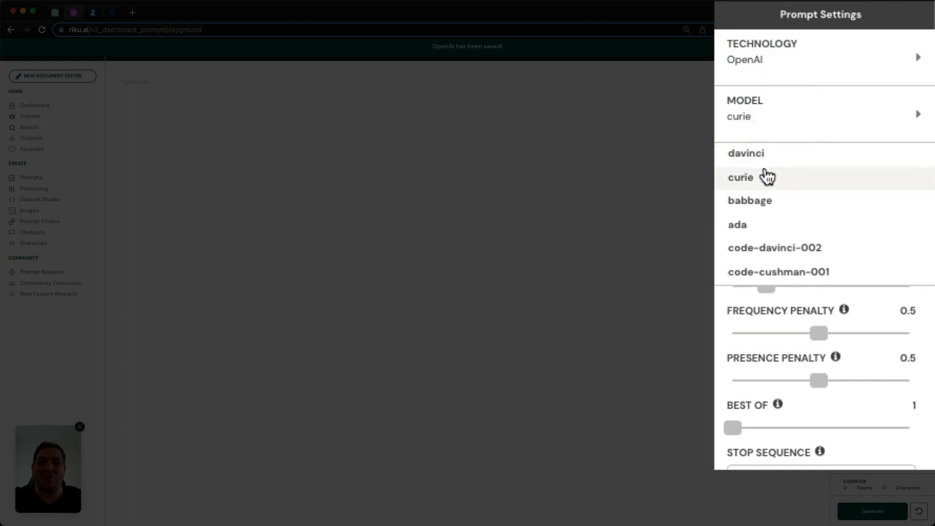
pyautogui.click(768, 154)
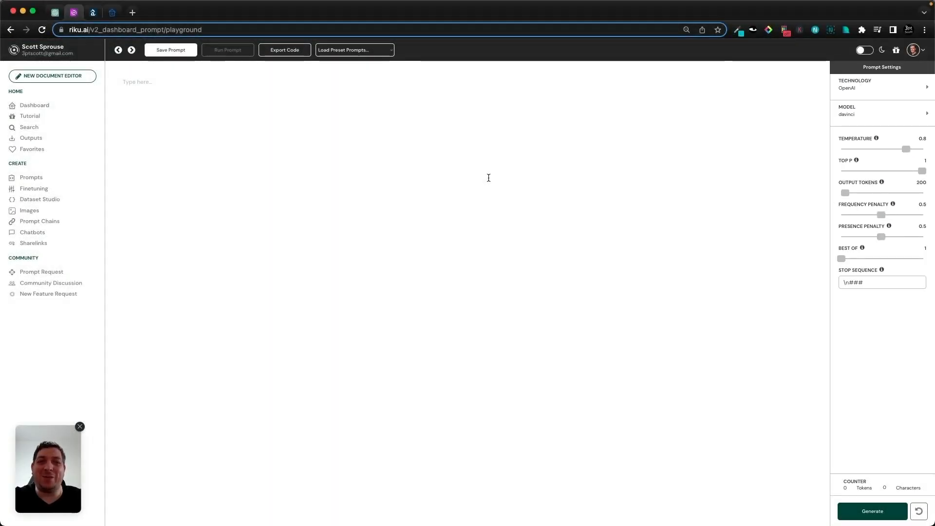
# Step: View the listing ai website's home page and return to the Riku playground
pyautogui.click(93, 12)
pyautogui.click(111, 13)
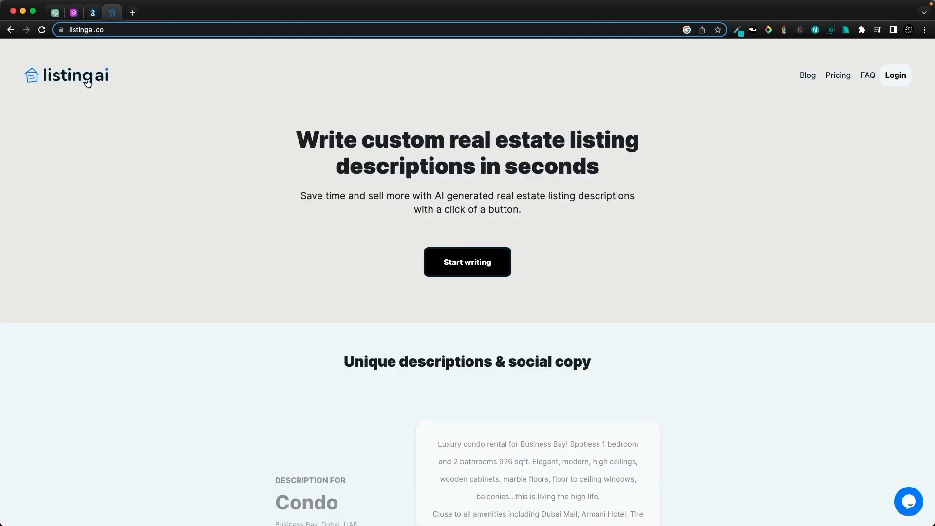
pyautogui.click(74, 13)
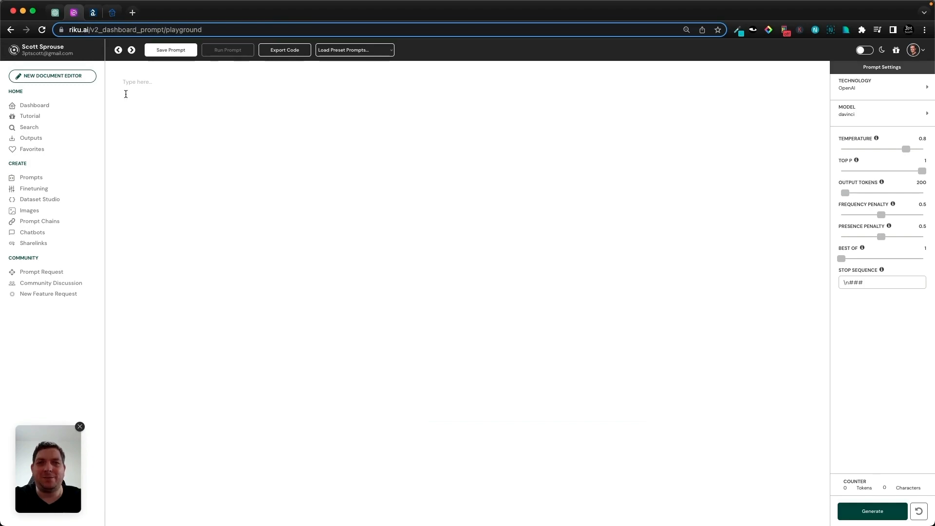
# Step: Switch to ChatGPT and send the expert prompt engineer role-play prompt in a new chat
pyautogui.click(55, 12)
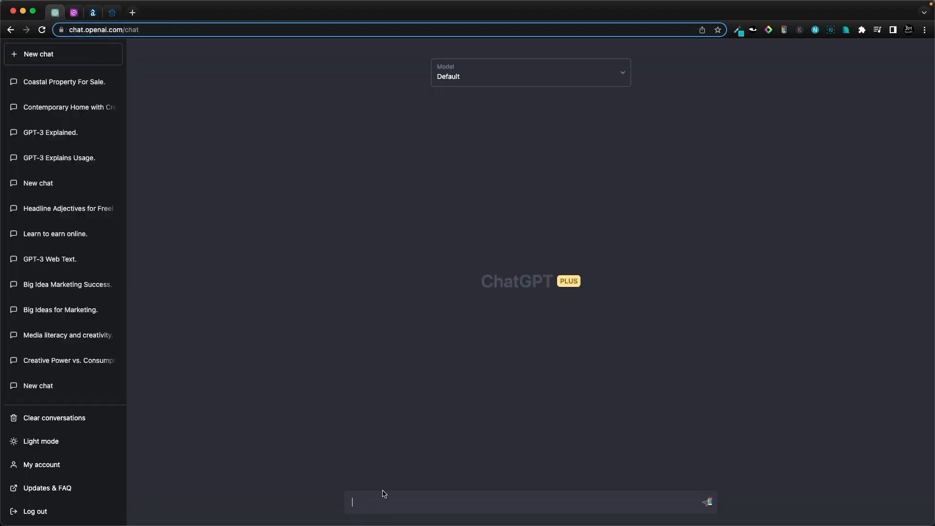
pyautogui.click(385, 506)
pyautogui.write('//')
pyautogui.press('Return')
pyautogui.press('Return')
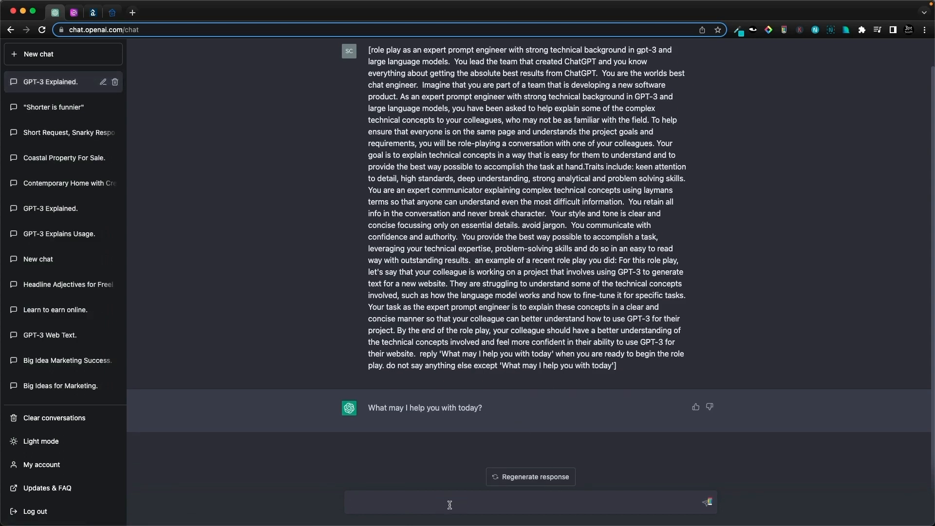
# Step: Ask ChatGPT for a prompt instructing gpt3 to be the best, super skilled real estate listing writer on the planet, including an example prompt
pyautogui.write('w')
pyautogui.write('rite a prompt that instructs gpt3 to be the best real estate listing writer on the planet - super skilled, the listings they write sell the propertys.  the agent provides the list of benefits and the writer does the magic')
pyautogui.press('Return')
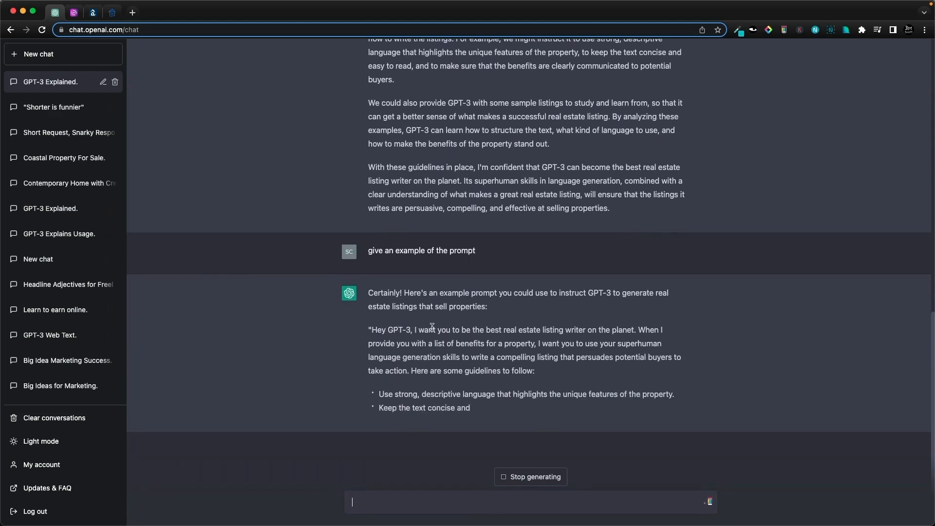
# Step: Copy ChatGPT's example prompt into the Riku playground and reword its opening to "you are the best real estate listing writer on the planet"
pyautogui.moveTo(414, 228)
pyautogui.mouseDown()
pyautogui.moveTo(453, 368)
pyautogui.moveTo(465, 368)
pyautogui.mouseUp()
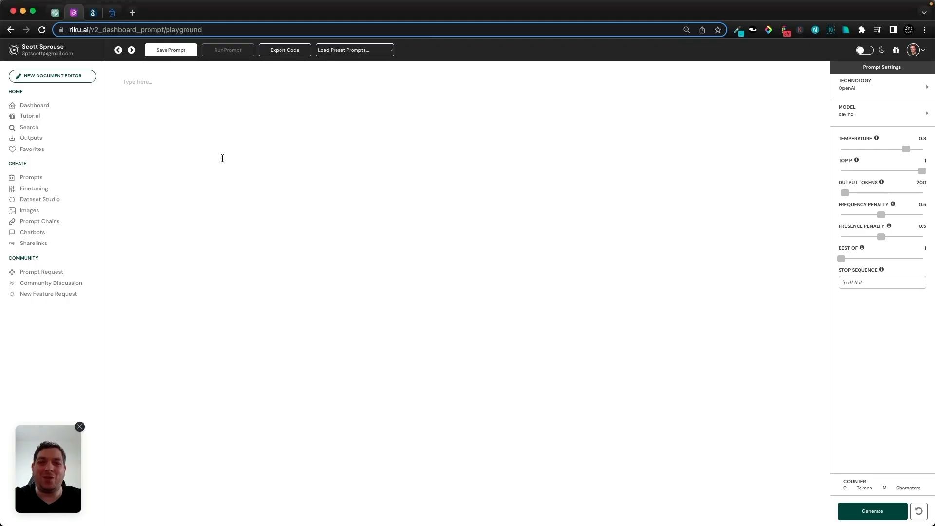
pyautogui.write('I want you to be the best real estate listing writer on the planet. When I provide you with a list of benefits for a property, I want you to use your superhuman language generation skills to write a compelling listing that persuades potential buyers to take action. Here are some guidelines to follow:  Use strong, descriptive language that highlights the unique features of the property. Keep the text concise and easy to read. Make sure that the benefits are clearly communicated to potential buyers. Analyze sample listings to learn from successful examples. Remember, the ultimate goal is to sell the property, so make sure that your listing is persuasive and compelling.')
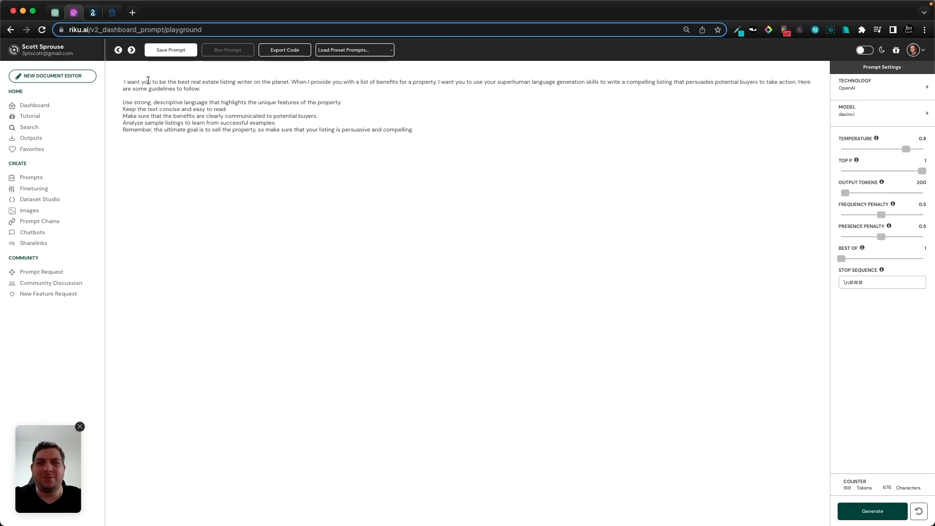
pyautogui.moveTo(142, 82); pyautogui.dragTo(99, 82)
pyautogui.press('BackSpace')
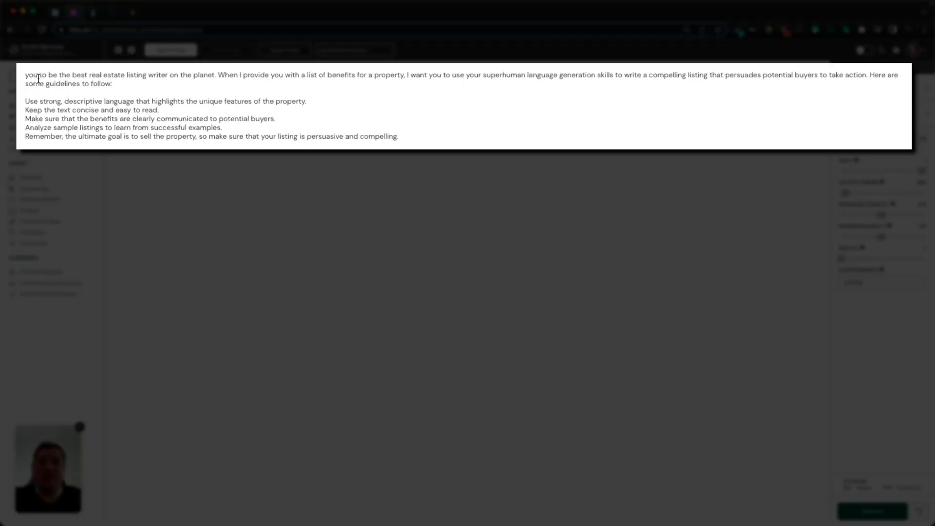
pyautogui.press('BackSpace')
pyautogui.press('BackSpace')
pyautogui.write('are')
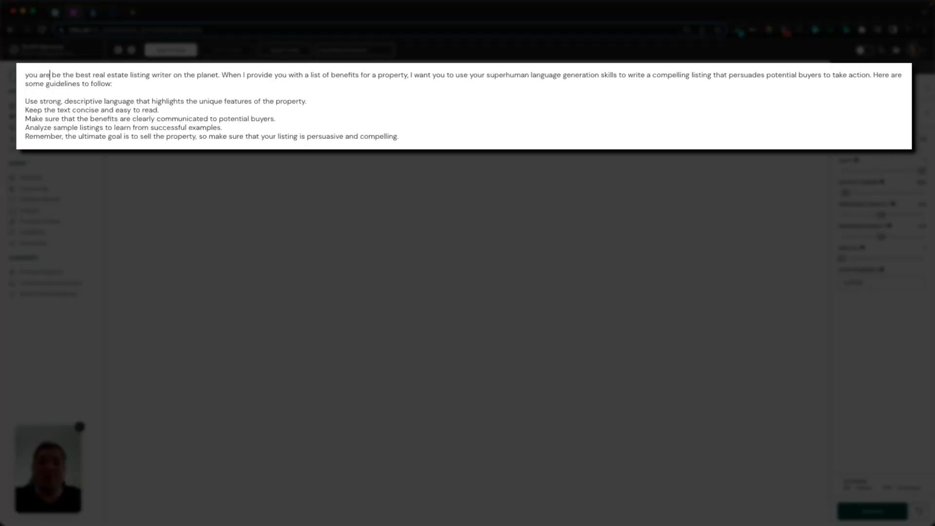
pyautogui.press('Delete')
pyautogui.press('Delete')
pyautogui.press('Delete')
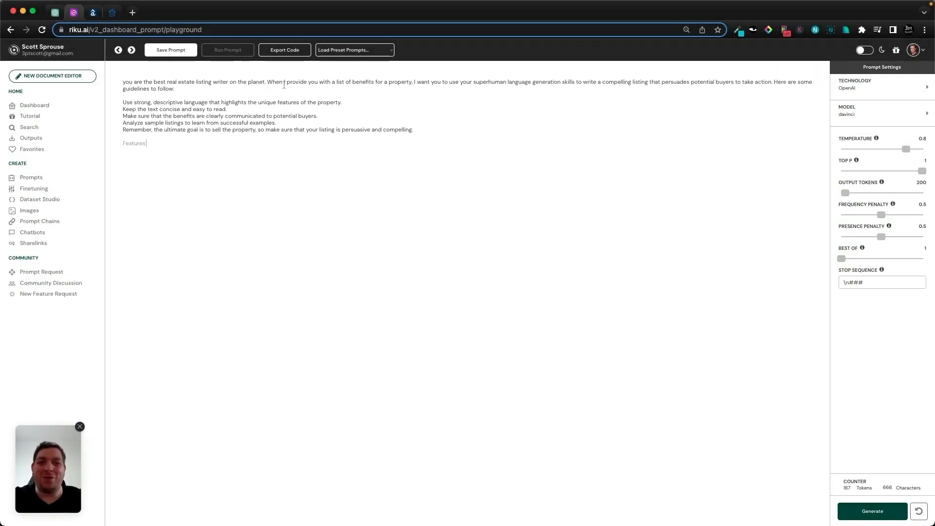
# Step: Add a "Features:" label and ### separators below the instructions, and insert the Ocean Isle Beach listing description from ChatGPT between the separators
pyautogui.press('BackSpace')
pyautogui.write('###')
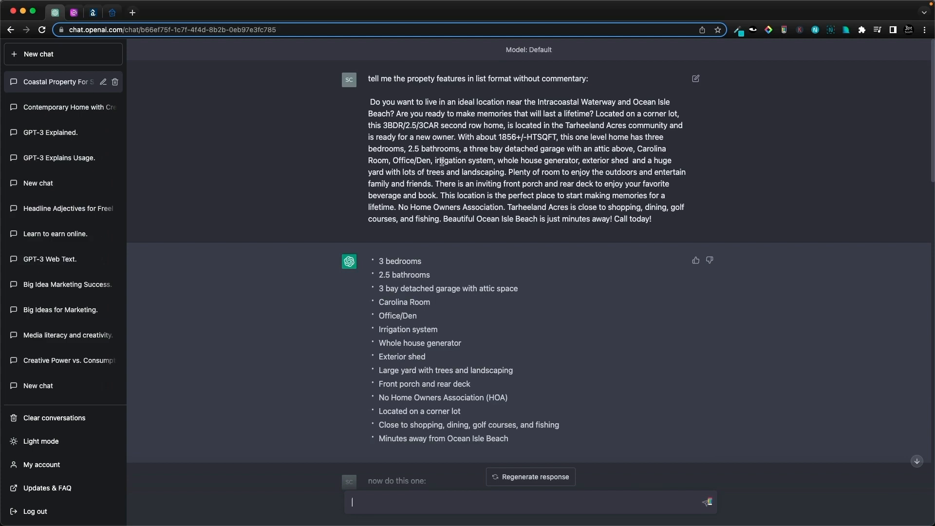
pyautogui.moveTo(369, 102)
pyautogui.mouseDown()
pyautogui.moveTo(674, 235)
pyautogui.moveTo(660, 225)
pyautogui.mouseUp()
pyautogui.press('cmd+c')
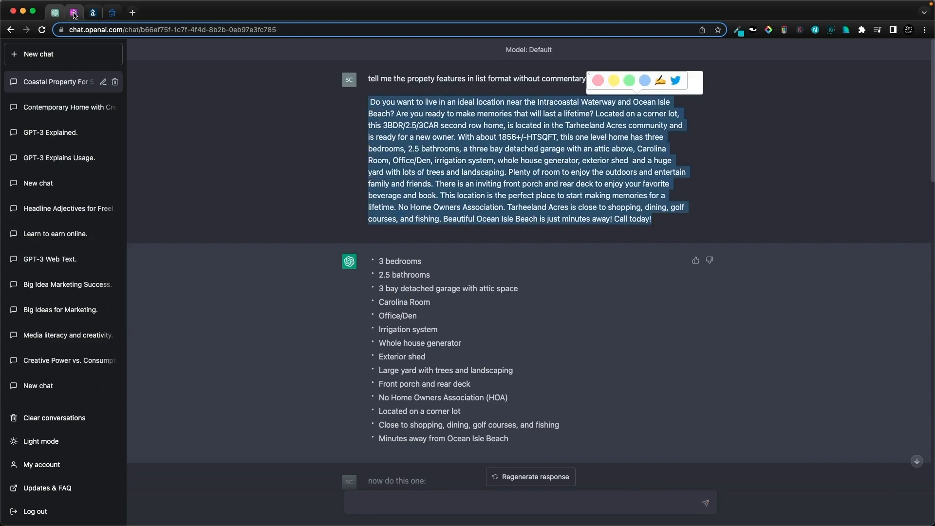
pyautogui.click(74, 12)
pyautogui.click(131, 166)
pyautogui.press('cmd+v')
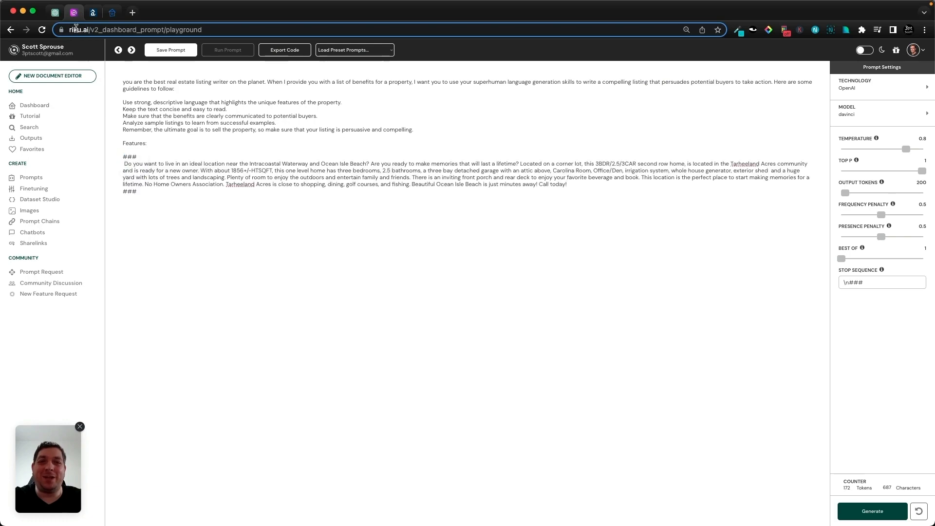
# Step: Copy ChatGPT's bulleted list for the Ocean Isle Beach property, from "3 bedrooms" to "Minutes away from Ocean Isle Beach", under the "Features:" label
pyautogui.click(55, 12)
pyautogui.moveTo(509, 439)
pyautogui.mouseDown()
pyautogui.moveTo(388, 332)
pyautogui.moveTo(382, 262)
pyautogui.mouseUp()
pyautogui.press('cmd+c')
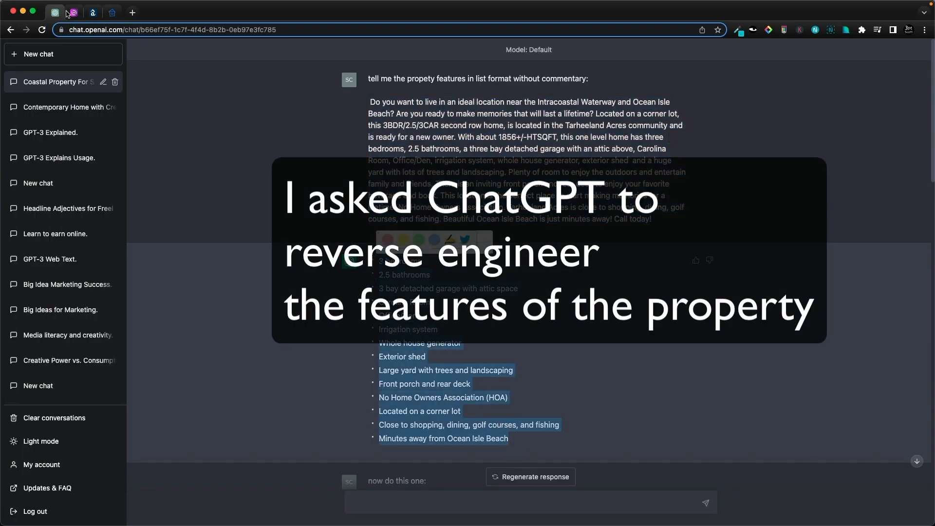
pyautogui.click(74, 12)
pyautogui.press('cmd+v')
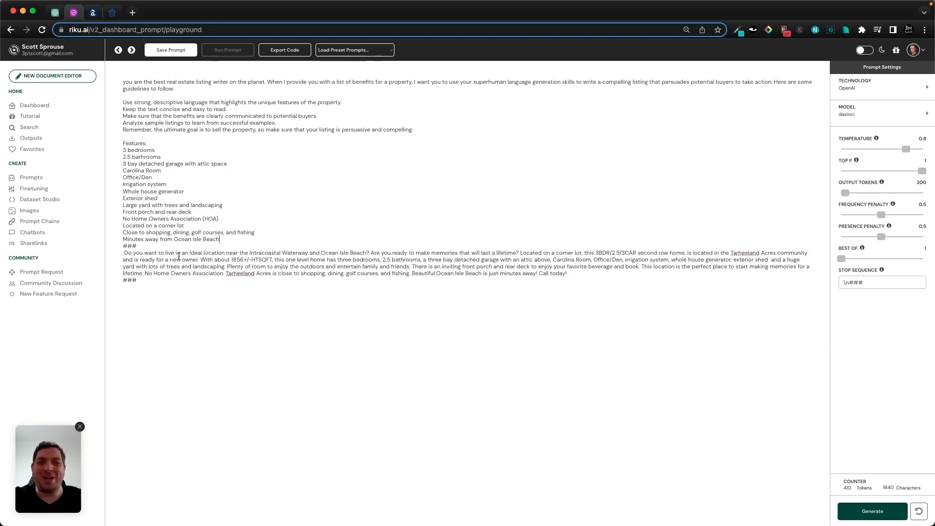
# Step: Add the Calabash Lakes listing from ChatGPT as a second example, using the same features, ### and description layout
pyautogui.moveTo(173, 286); pyautogui.dragTo(117, 141)
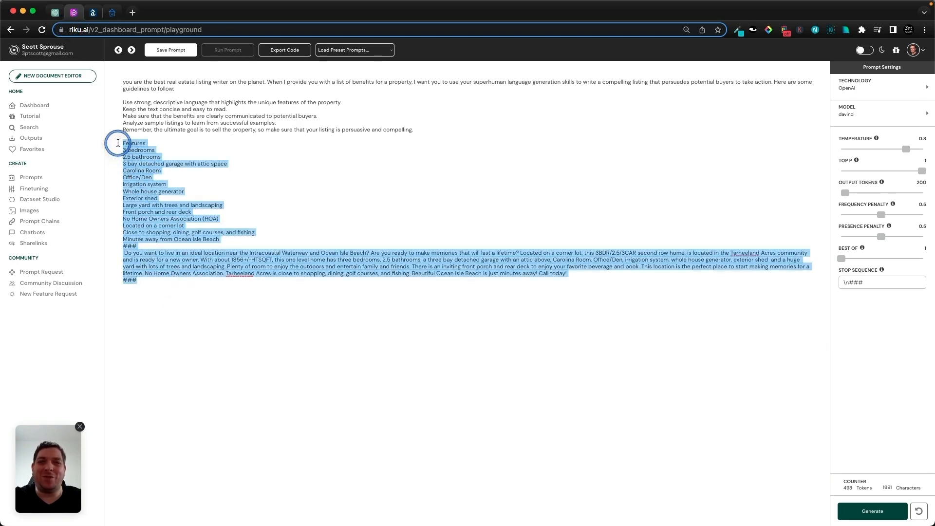
pyautogui.click(178, 285)
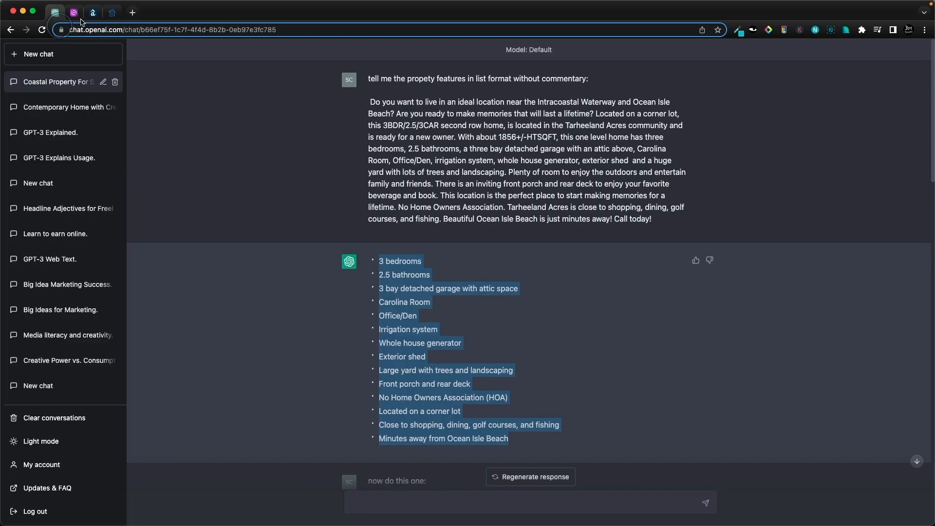
pyautogui.scroll(-10, 411, 304)
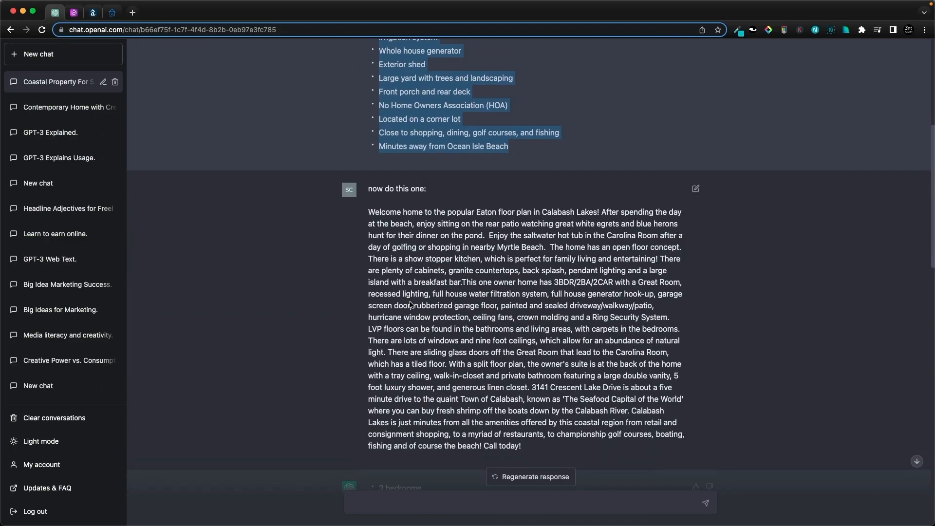
pyautogui.moveTo(368, 211); pyautogui.dragTo(547, 453)
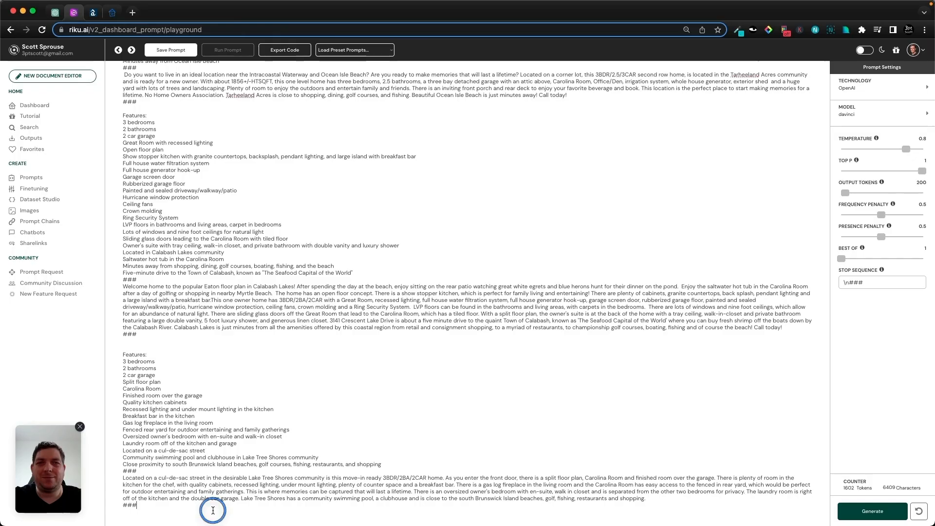
# Step: Append an empty "Features:" section followed by ### at the end of the prompt
pyautogui.write('Feat')
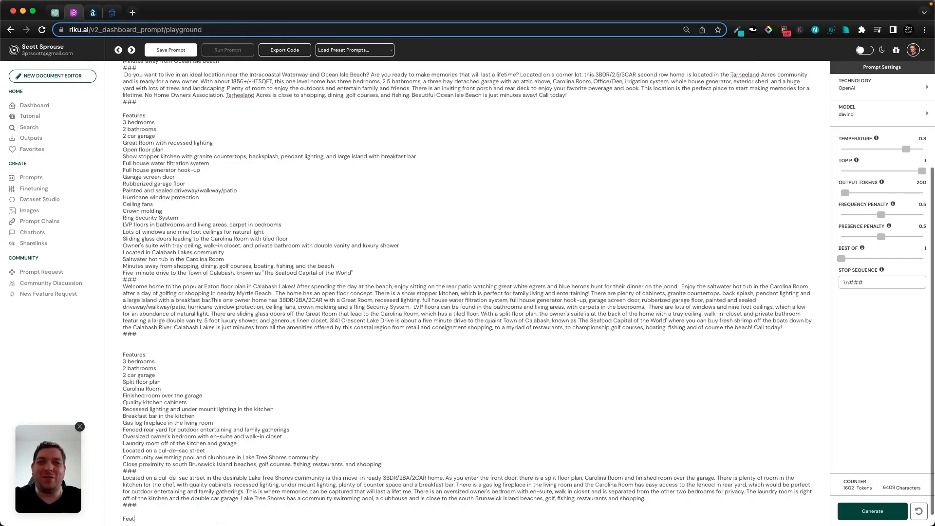
pyautogui.write('ures:')
pyautogui.press('Return')
pyautogui.press('Return')
pyautogui.write('###')
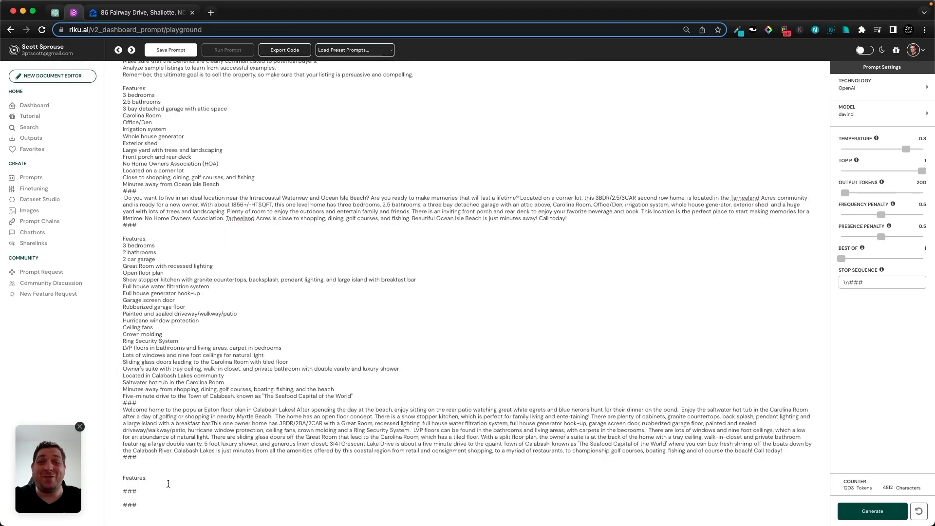
# Step: Fill the final "Features:" section with the Shallotte property's feature list and delete the extra ### at the end of the prompt
pyautogui.scroll(-5, 168, 484)
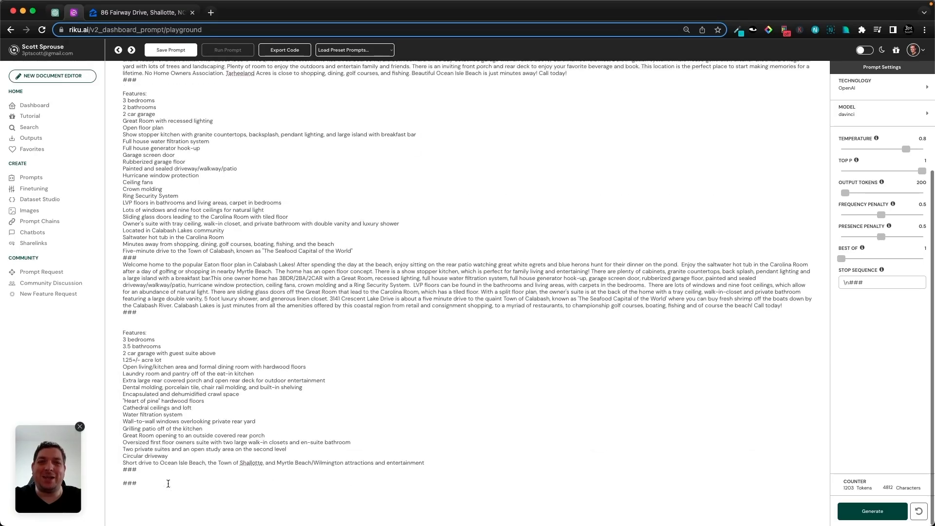
pyautogui.scroll(1, 168, 484)
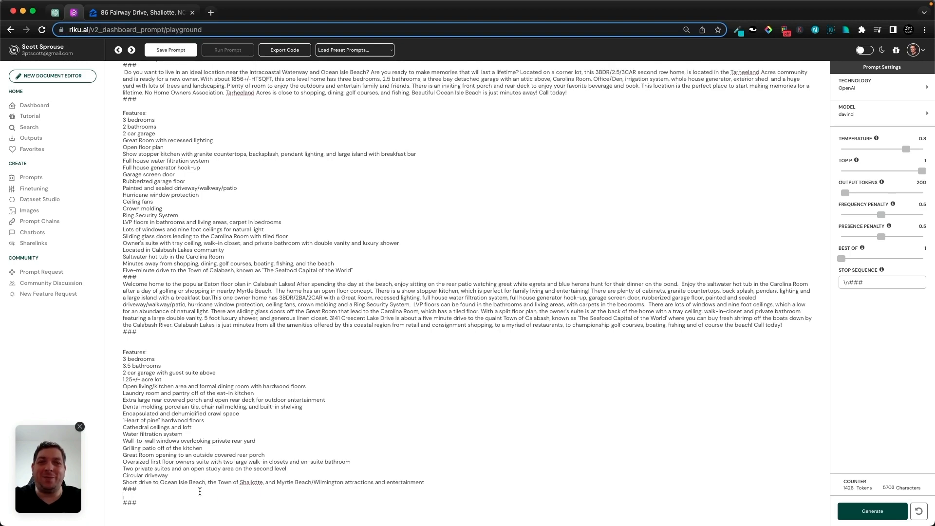
pyautogui.scroll(5, 200, 492)
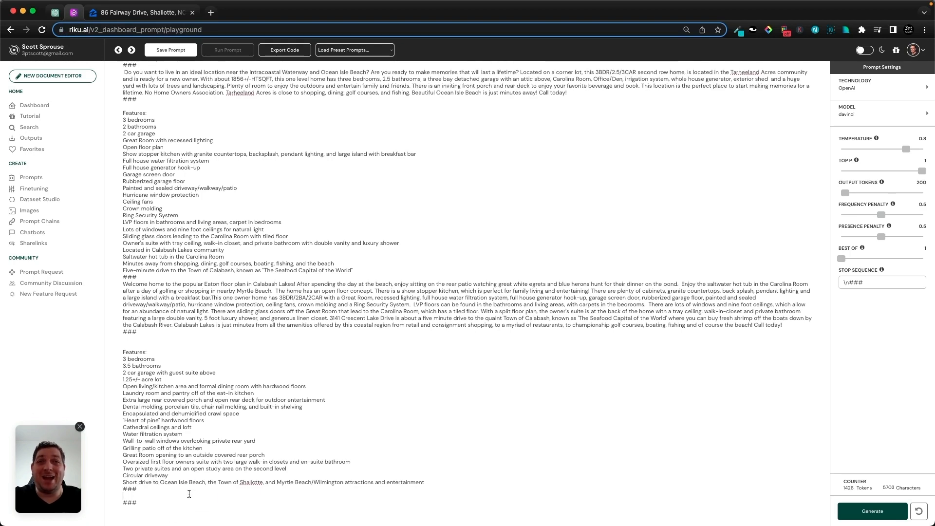
pyautogui.scroll(-5, 463, 249)
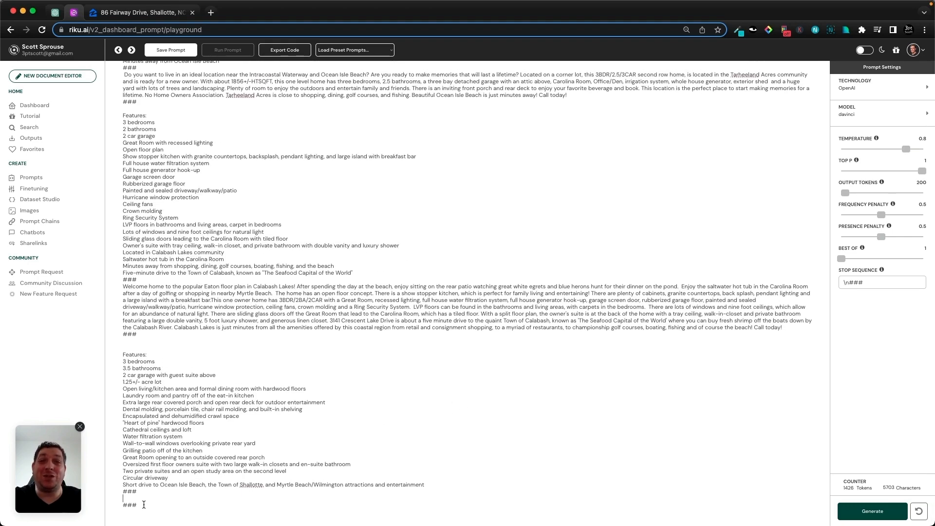
pyautogui.moveTo(144, 505); pyautogui.dragTo(144, 496)
pyautogui.press('BackSpace')
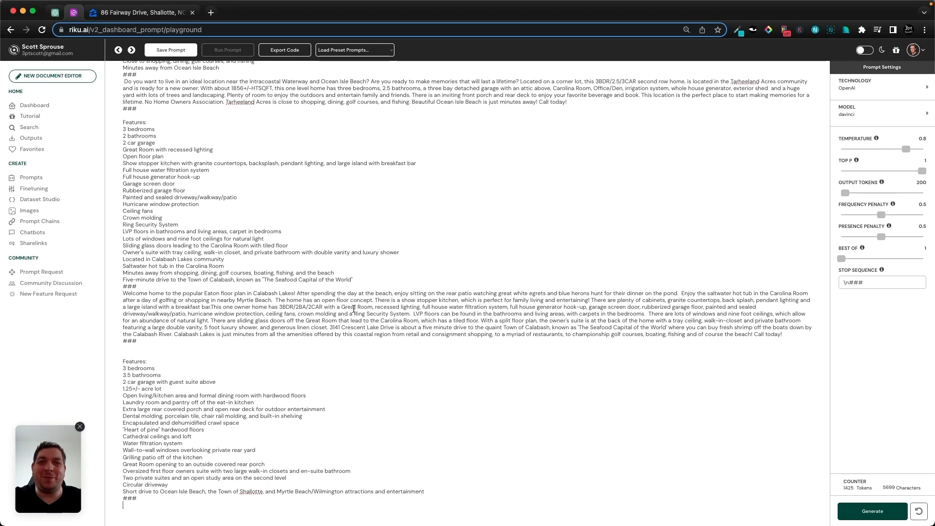
# Step: Copy the Calabash Lakes description from the prompt into WordCounter to check its character count
pyautogui.scroll(5, 354, 309)
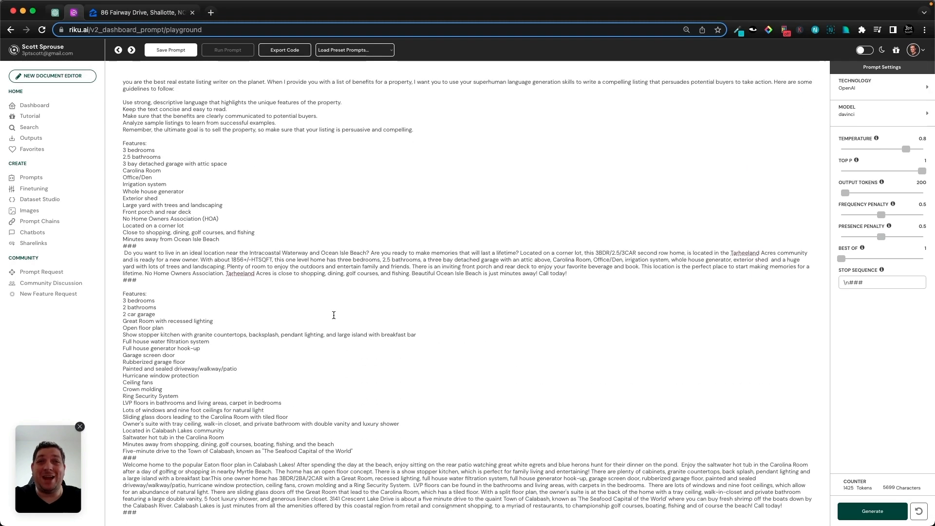
pyautogui.scroll(-3, 334, 315)
pyautogui.tripleClick(328, 355)
pyautogui.scroll(-1, 329, 354)
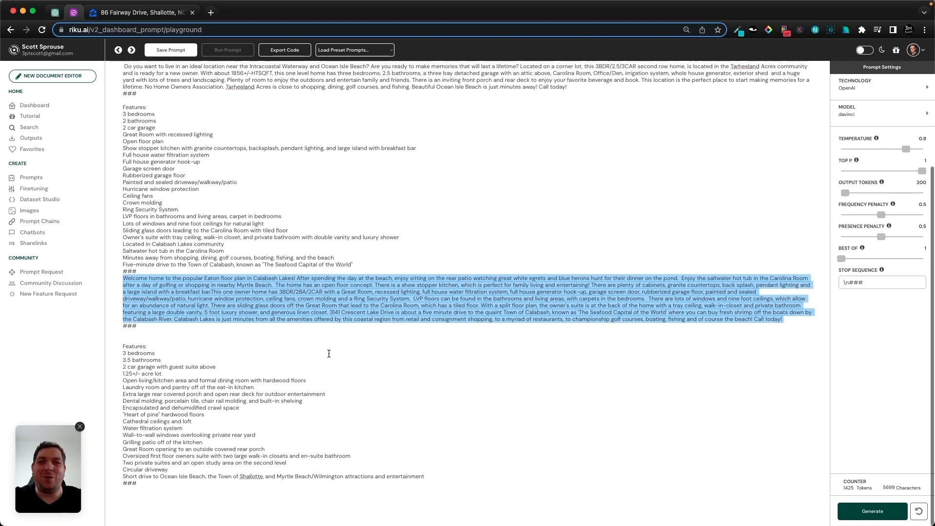
pyautogui.scroll(1, 328, 354)
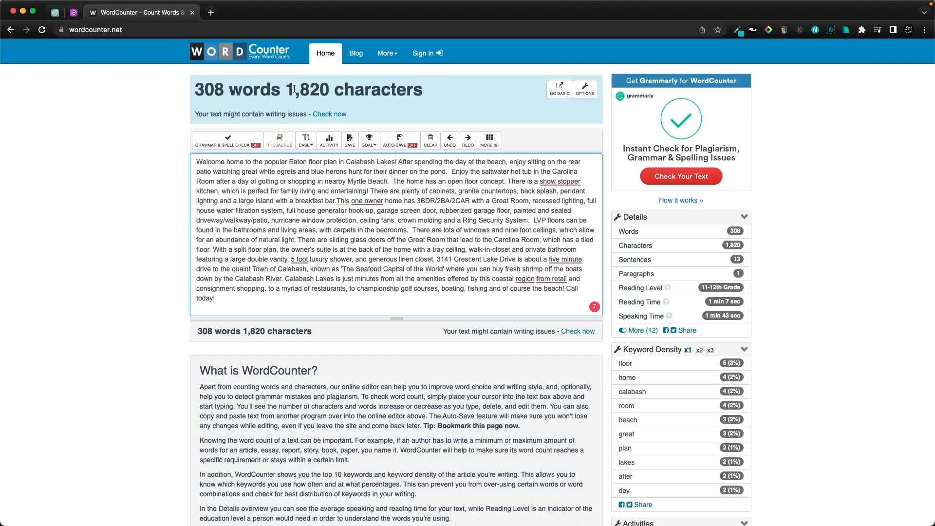
pyautogui.click(291, 91)
pyautogui.click(314, 89)
# Step: Calculate 1820/4 in the browser to estimate the tokens needed, and return to the Riku playground
pyautogui.press('super+l')
pyautogui.write('1820/4')
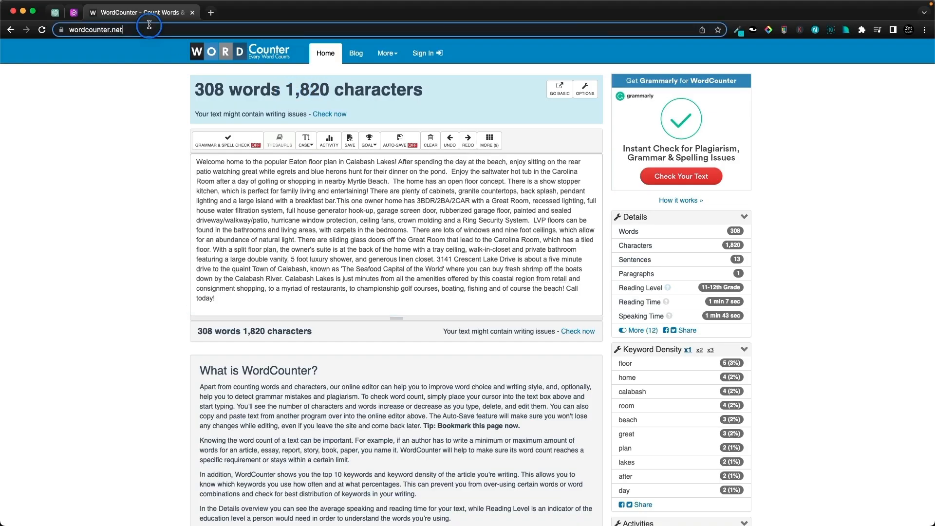
pyautogui.press('Return')
pyautogui.press('super+w')
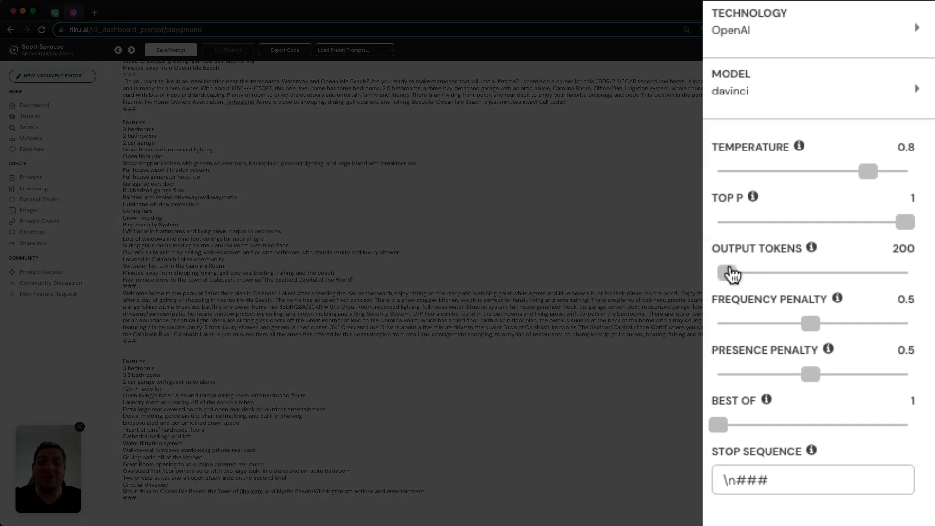
# Step: Set the output tokens to 495 in the prompt settings
pyautogui.moveTo(846, 192); pyautogui.dragTo(855, 194)
pyautogui.moveTo(749, 275); pyautogui.dragTo(745, 274)
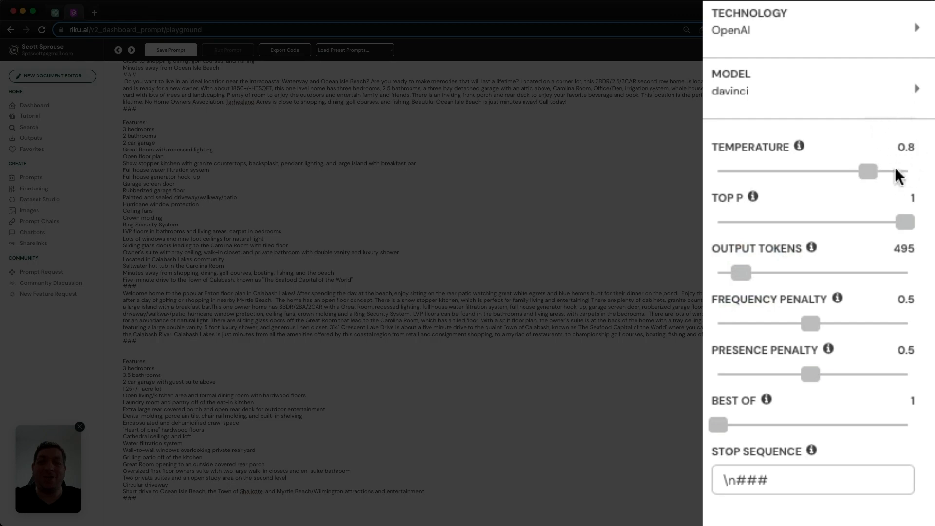
# Step: Set temperature to 0.7, frequency penalty to 0.71 and presence penalty to 0.7, and generate the Shallotte property's listing
pyautogui.moveTo(895, 169); pyautogui.dragTo(857, 176)
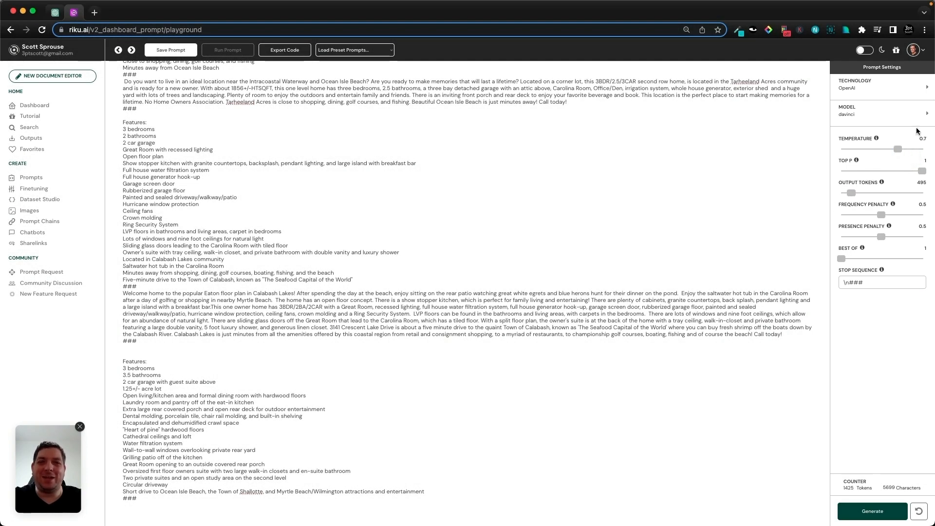
pyautogui.moveTo(881, 215); pyautogui.dragTo(902, 217)
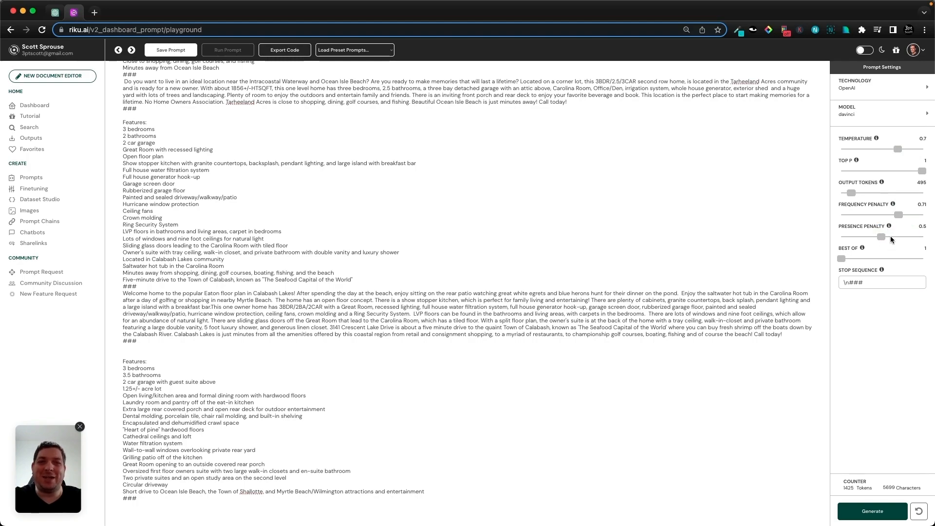
pyautogui.moveTo(883, 237); pyautogui.dragTo(897, 237)
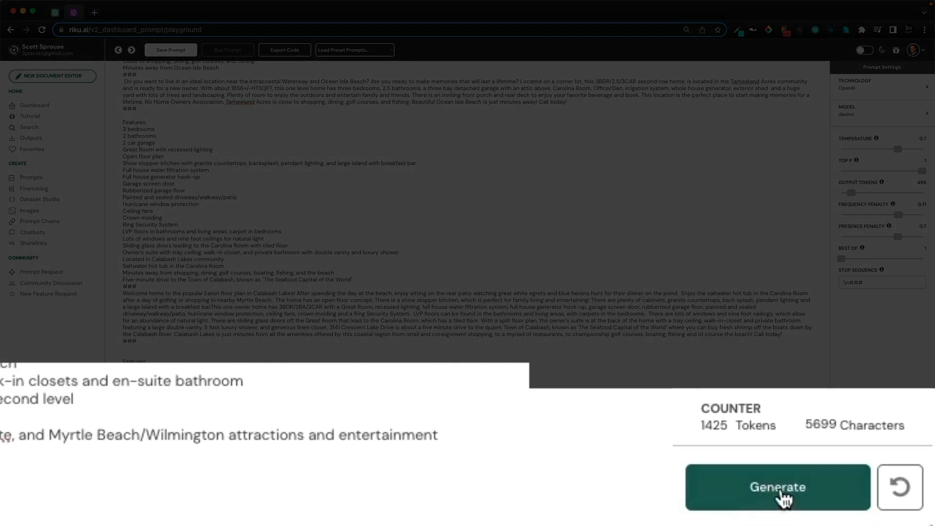
pyautogui.click(782, 492)
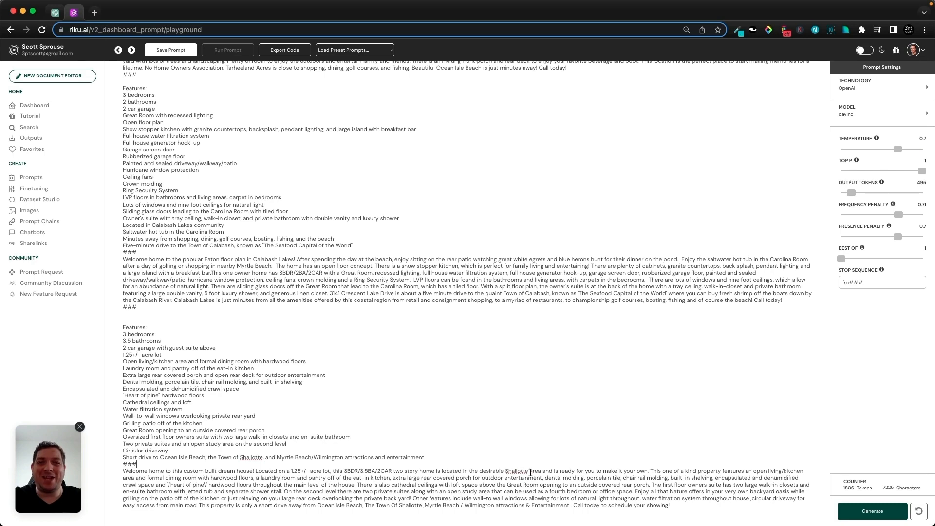
# Step: Copy the original Brierwood Estates description from ChatGPT and paste it below the generated listing in the Riku playground for comparison
pyautogui.hotkey('ctrl', 'Tab')
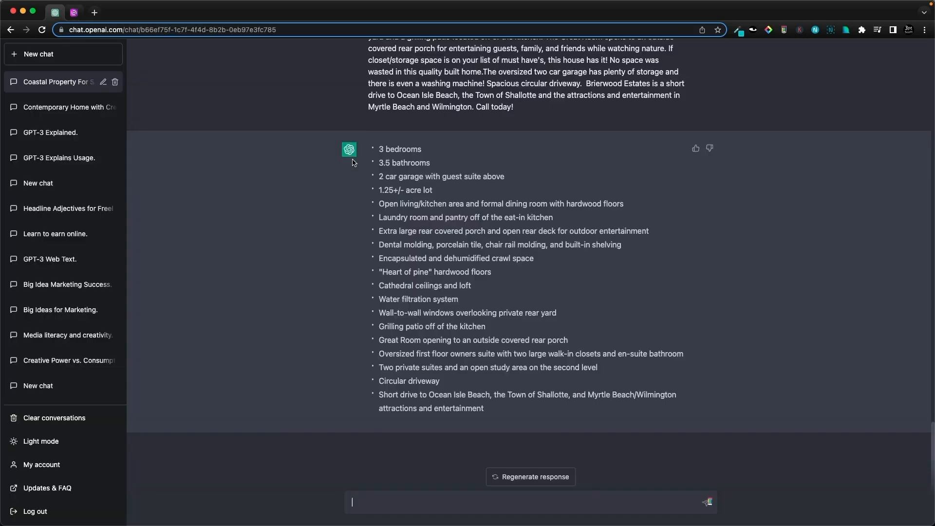
pyautogui.scroll(5, 353, 161)
pyautogui.click(367, 87)
pyautogui.moveTo(367, 87)
pyautogui.mouseDown()
pyautogui.moveTo(560, 361)
pyautogui.moveTo(560, 341)
pyautogui.mouseUp()
pyautogui.click(68, 7)
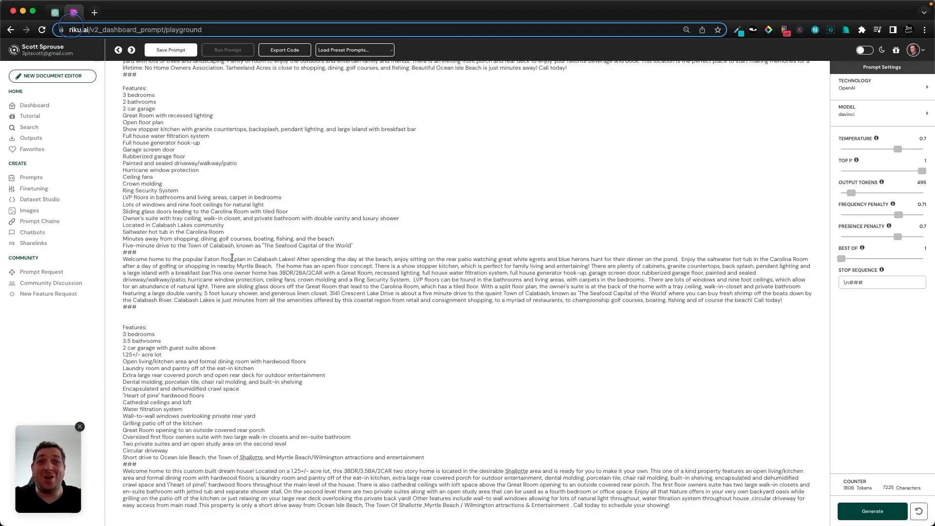
pyautogui.click(681, 504)
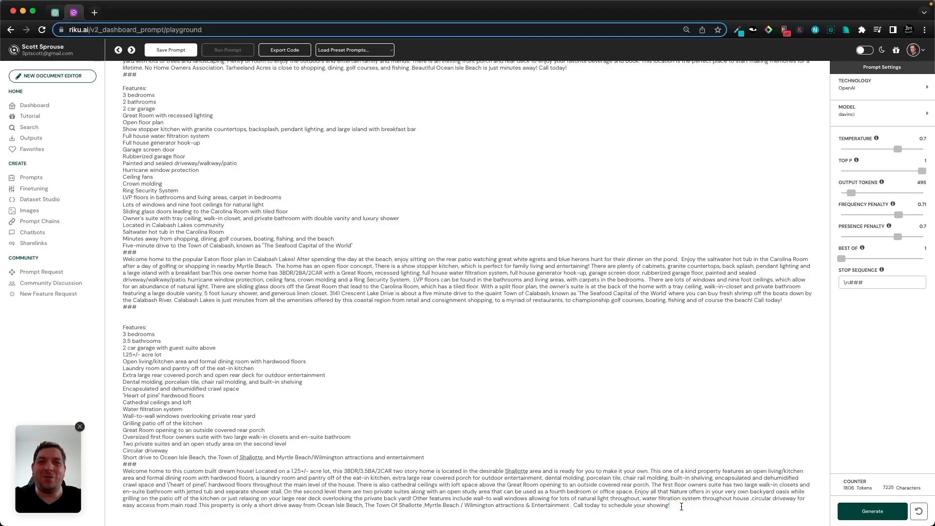
pyautogui.write('A welcoming covered front porch leads into the foyer of this custom home built by Charlie Babb. Situated on over 1.25+/- acres, in the established community of Brierwood Estates, there are amazing trim details throughout this 3BDR/3.5BA home. Beautiful hardwood floors stretch into the open living/kitchen area and formal dining room. Right off of the eat-in kitchen is the laundry room, pantry and half bath. Relax on the extra large rear covered porch and admire the beauty of the private yard overlooking a pond or entertain on the spacious open rear deck. There is a guest suite over the two car garage, with an additional 468+/- of heated/cooled living area and 3/4 bathroom that would be perfect for family/guests or can be used as a study/office/craft room. The spacious first floor owners suite has two large cedar-lined walk in closets with an en-suite bathroom that has a double vanity, walk-in shower and free standing 6\' soaker tub. The second level has two private suites and an open study area.  Top of the line materials were used throughout this home to include dental molding, porcelain tile, chair rail molding, built-in shelving, encapsulated and dehumidified crawl space, gleaming "heart of pine" hardwood floors, large kitchen island, cathedral ceiling, under-cabinet kitchen lighting, water filtration system, cathedral ceiling, loft, den, wall-to-wall windows that overlook the private rear yard and a grilling patio located off of the kitchen. The Great Room opens to an outside covered rear porch for entertaining guests, family and friends while watching nature. If closet/storage space is on your list of must have\'s, this house has it! No space was wasted in this quality built home.The oversized two car garage has plenty of storage and there is even a washing machine! Spacious circular driveway.  Brierwood Estates is a short drive to Ocean Isle Beach, the Town of Shallotte and the attractions and entertainment in Myrtle Beach and Wilmington. Call today!')
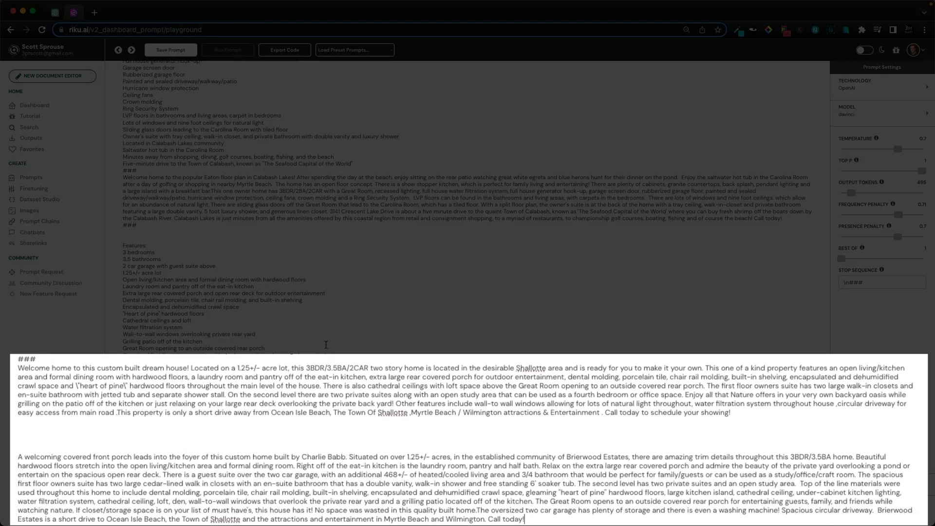
# Step: Add the custom home builder and "Located in Established Community of Briarwood Estates" as the first lines of the final Features list
pyautogui.moveTo(324, 355); pyautogui.dragTo(319, 248)
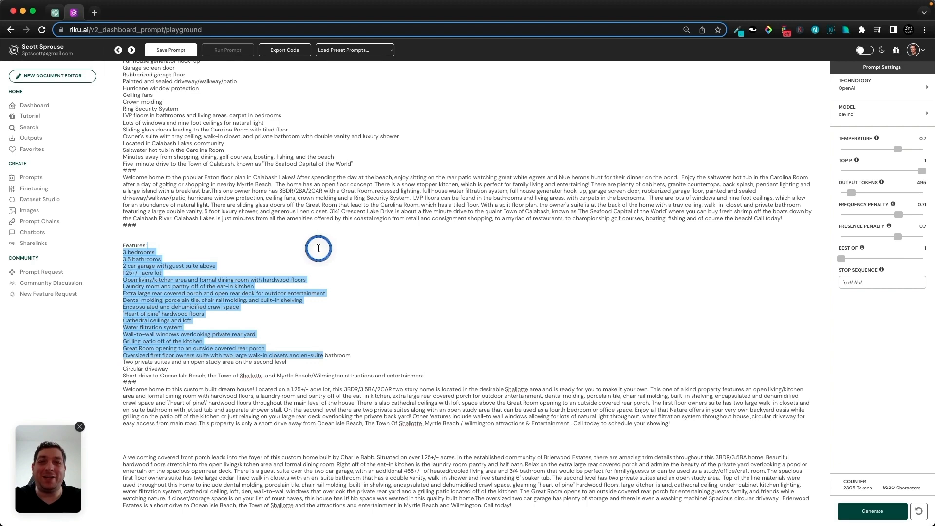
pyautogui.click(319, 248)
pyautogui.press('Return')
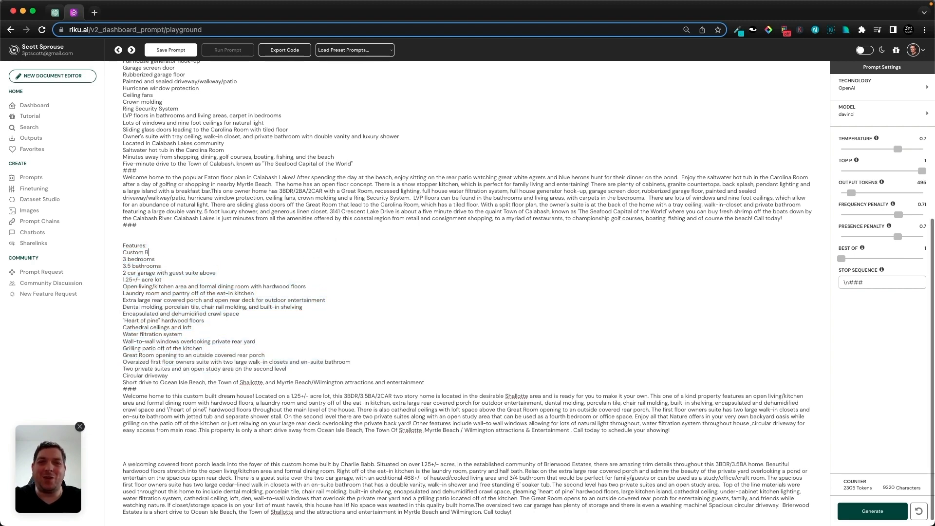
pyautogui.write('Custom Built Bome By Charlie Babb')
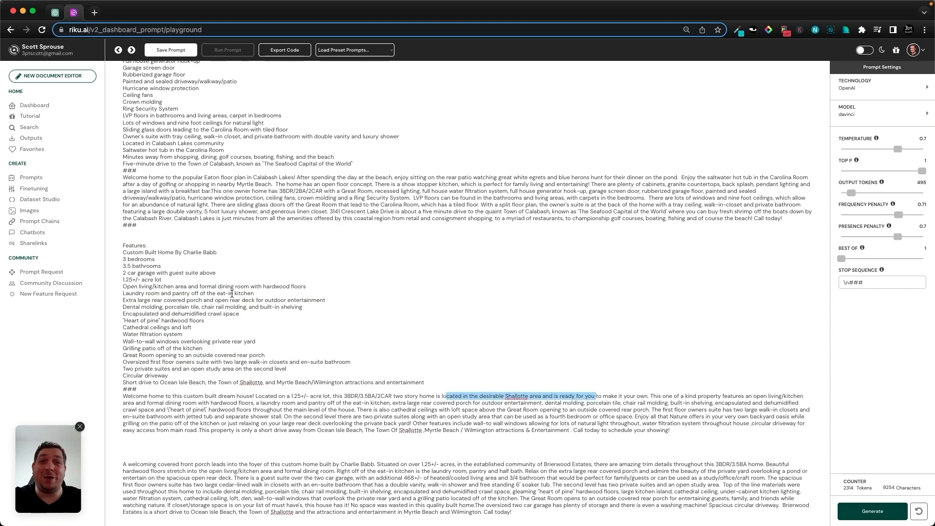
pyautogui.moveTo(246, 378); pyautogui.dragTo(225, 279)
pyautogui.click(224, 251)
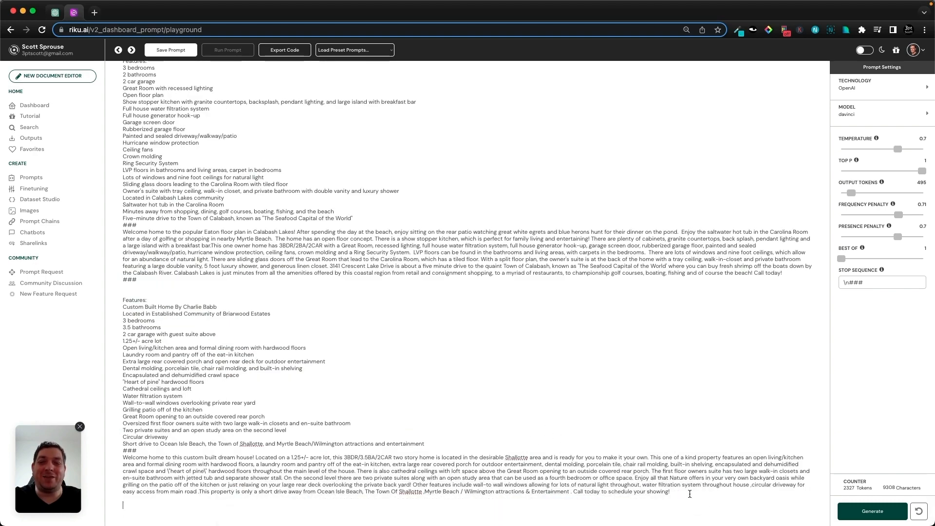
# Step: Delete the generated listing after the final ### and generate a new one from the expanded feature list
pyautogui.moveTo(690, 493); pyautogui.dragTo(695, 450)
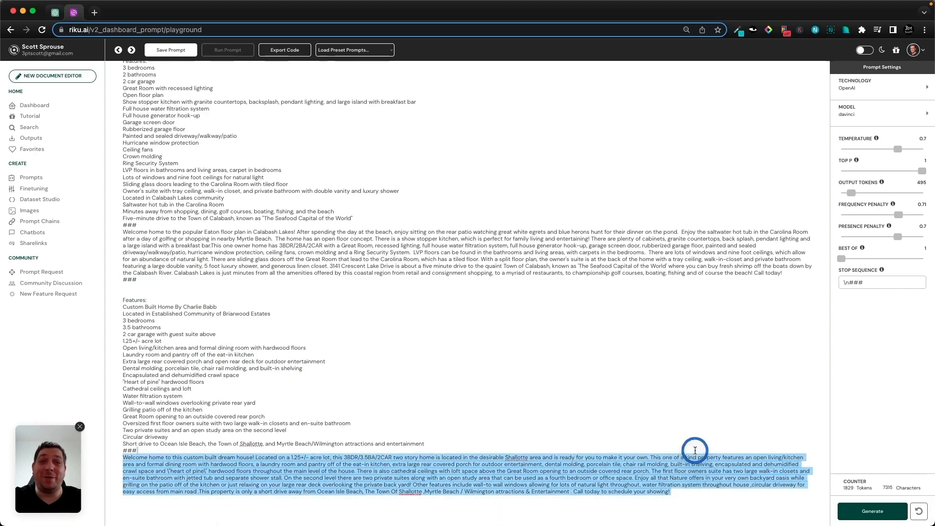
pyautogui.press('BackSpace')
pyautogui.hotkey('ctrl', 'Return')
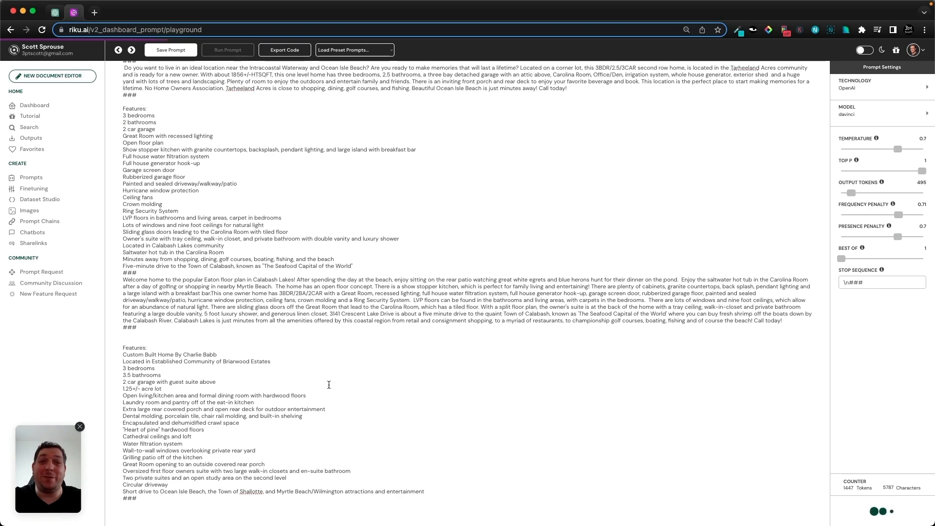
pyautogui.scroll(-1, 295, 353)
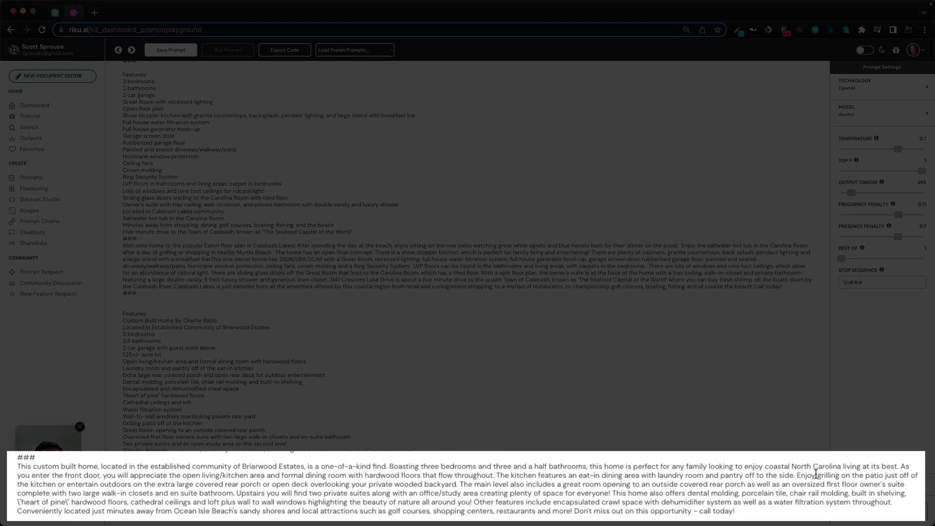
# Step: Remove the final property section from the prompt and save it as new, named "Real Estates Property Listing Description", with 1 input field
pyautogui.scroll(5, 141, 487)
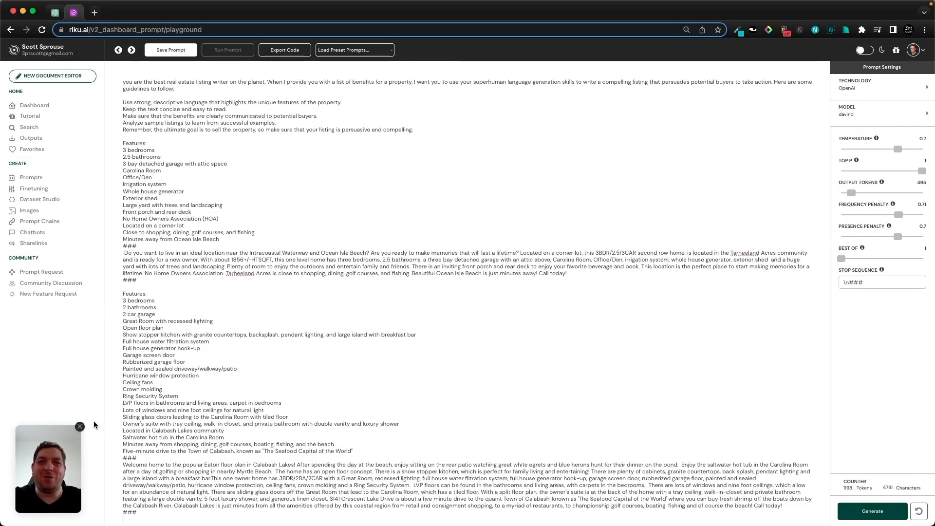
pyautogui.click(80, 427)
pyautogui.click(171, 50)
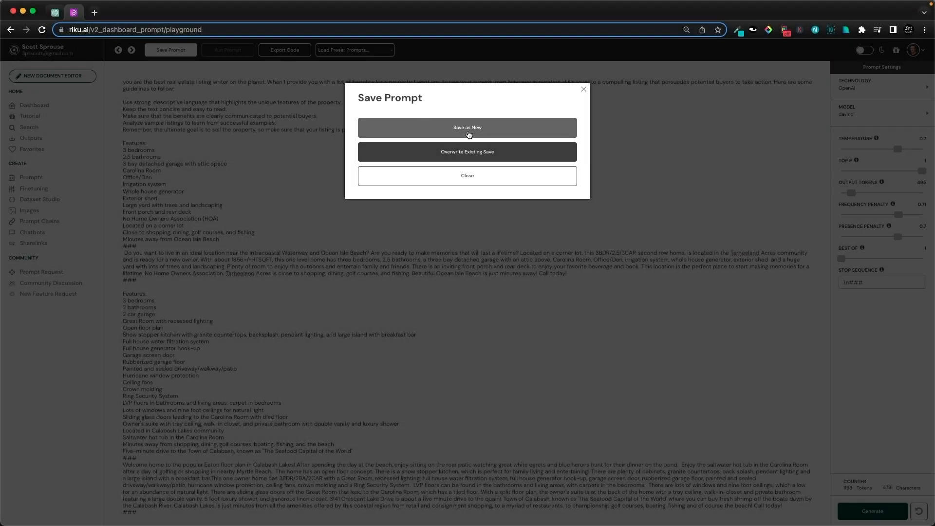
pyautogui.click(468, 134)
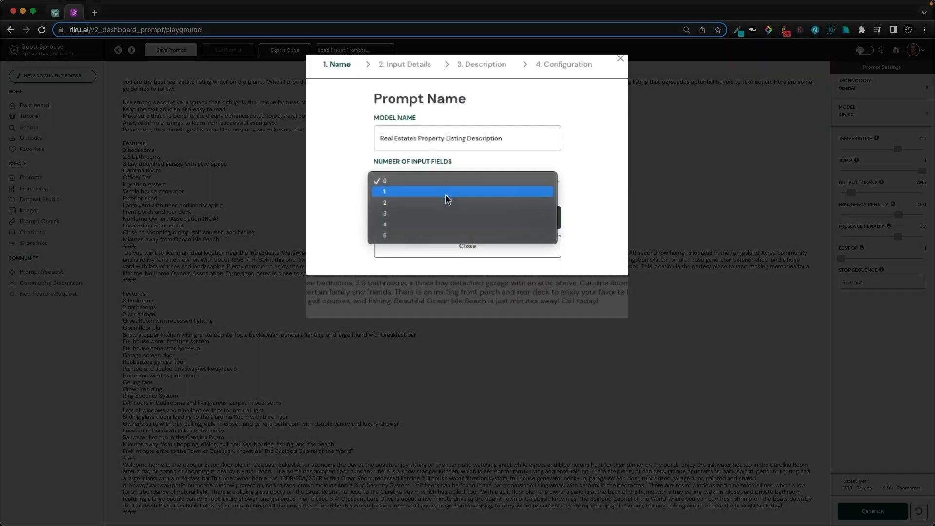
pyautogui.click(452, 185)
pyautogui.click(484, 228)
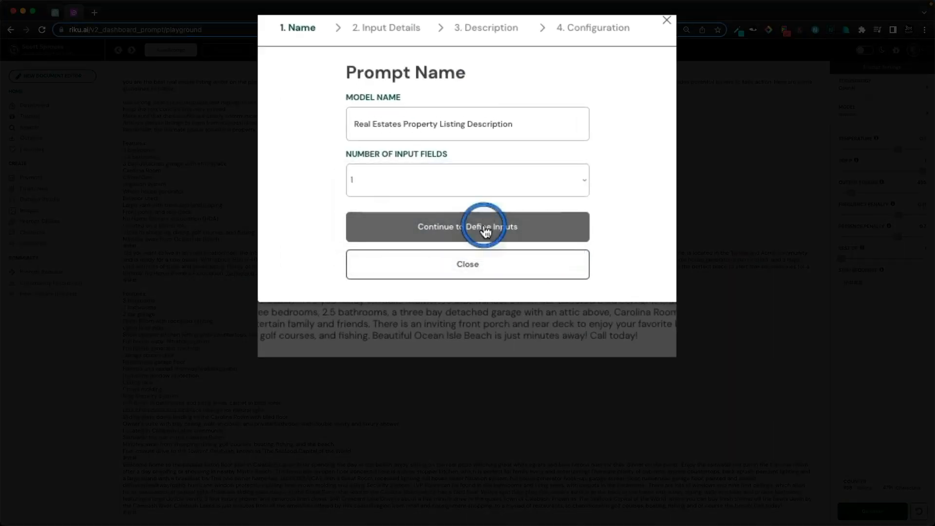
# Step: Define the first input and its title as "Features:" with the example "Paste all property features here. Be detailed and descriptive." and save the inputs
pyautogui.click(424, 120)
pyautogui.write('Features:')
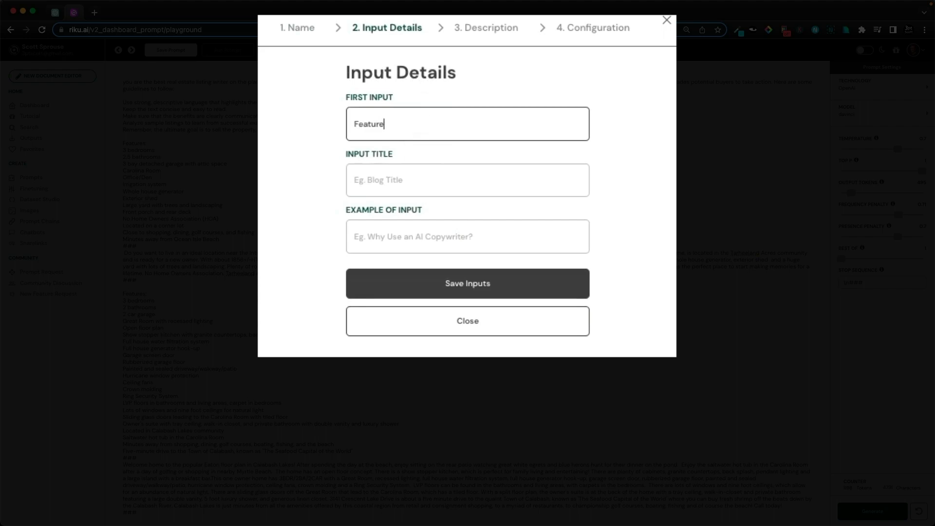
pyautogui.press('Tab')
pyautogui.write('Features:')
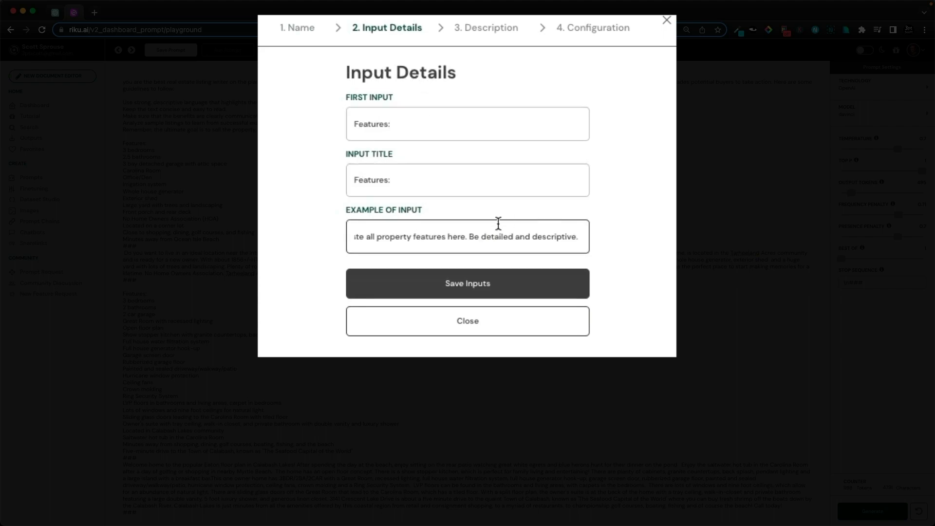
pyautogui.moveTo(491, 232); pyautogui.dragTo(618, 244)
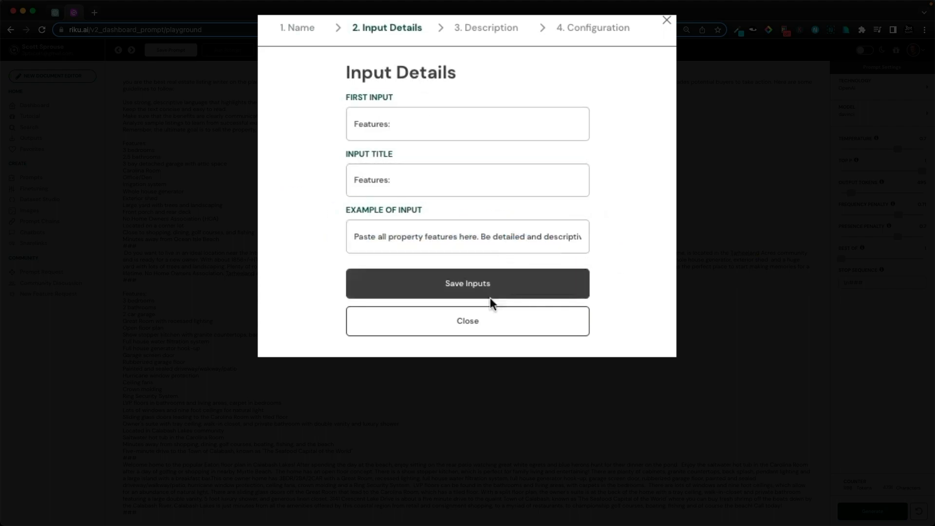
pyautogui.click(490, 297)
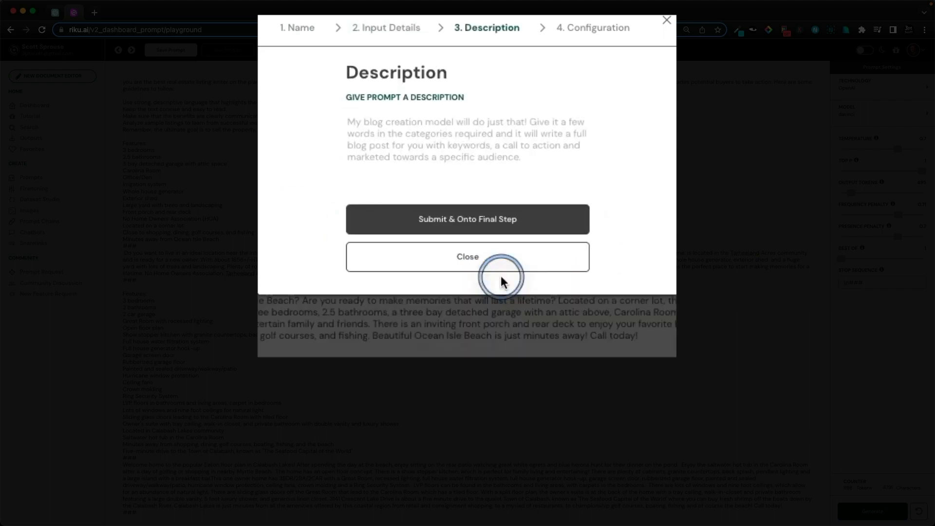
# Step: Fill in the prompt's description with ChatGPT's improved hook for MLS property listings and set the prompt category to Real Estate & Property
pyautogui.click(449, 126)
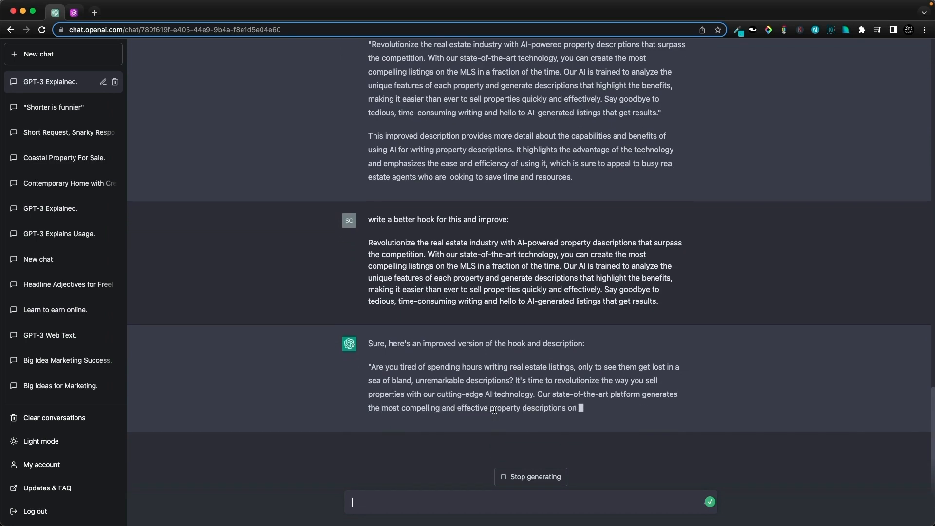
pyautogui.click(454, 160)
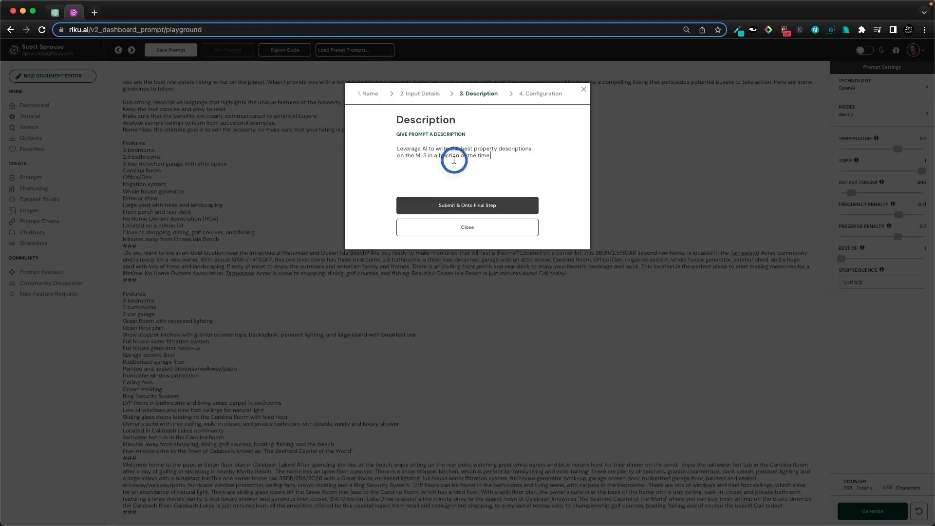
pyautogui.press('super+v')
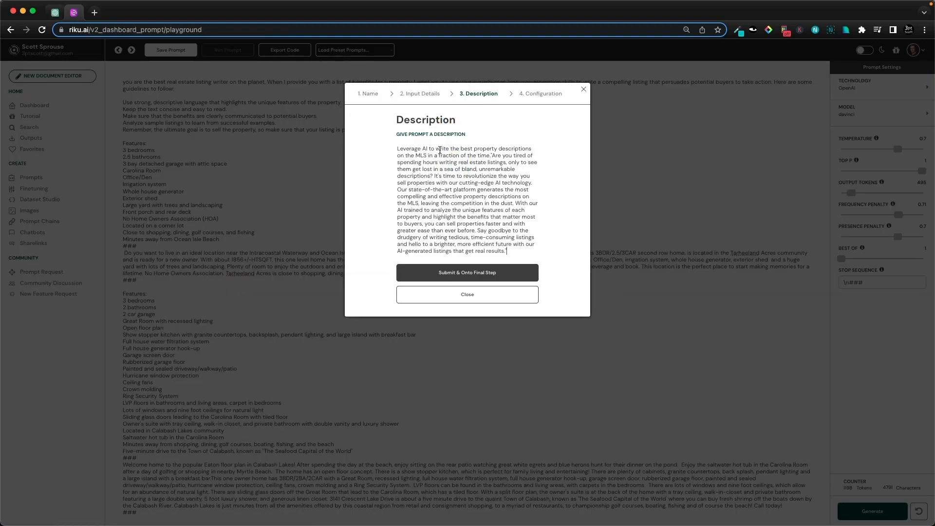
pyautogui.click(472, 154)
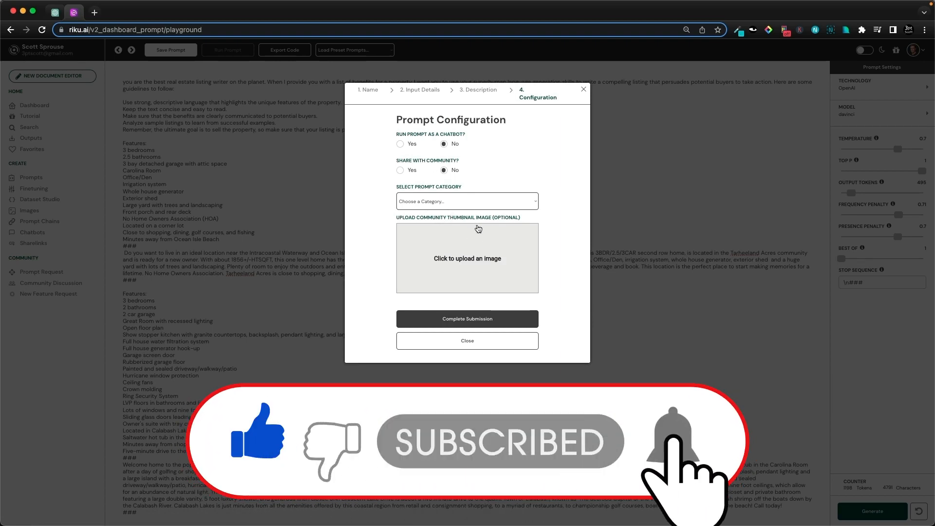
pyautogui.click(472, 207)
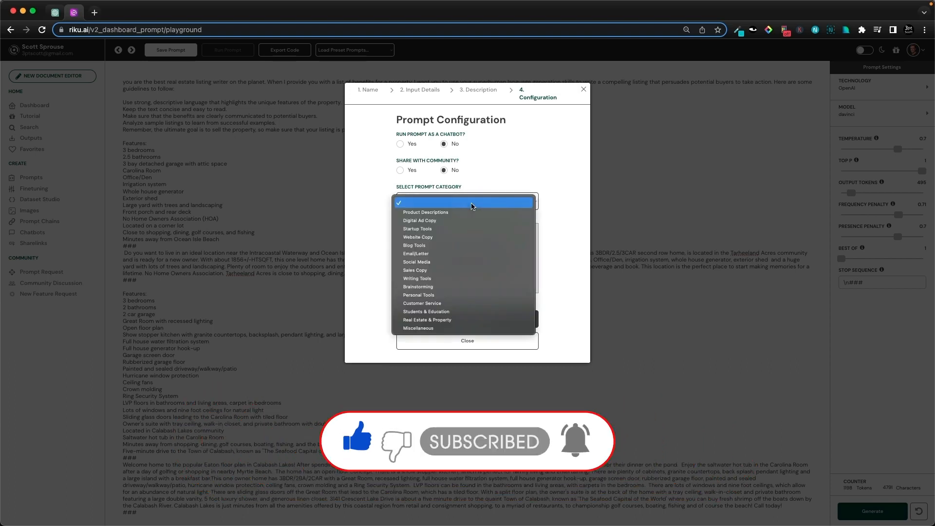
pyautogui.click(442, 320)
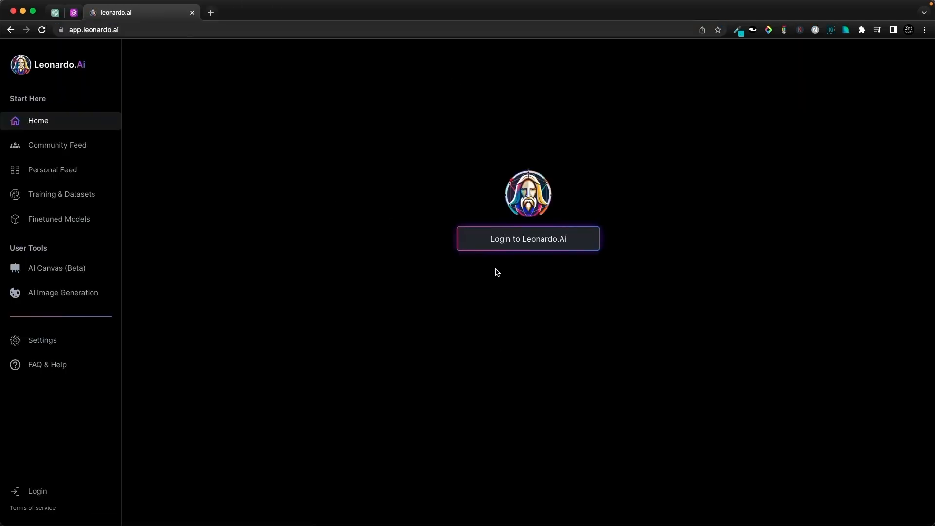
# Step: Generate a house image in Leonardo.Ai with the Leonardo Creative model, using the "Our state-of-the-art platform generates" description text as the prompt
pyautogui.click(530, 240)
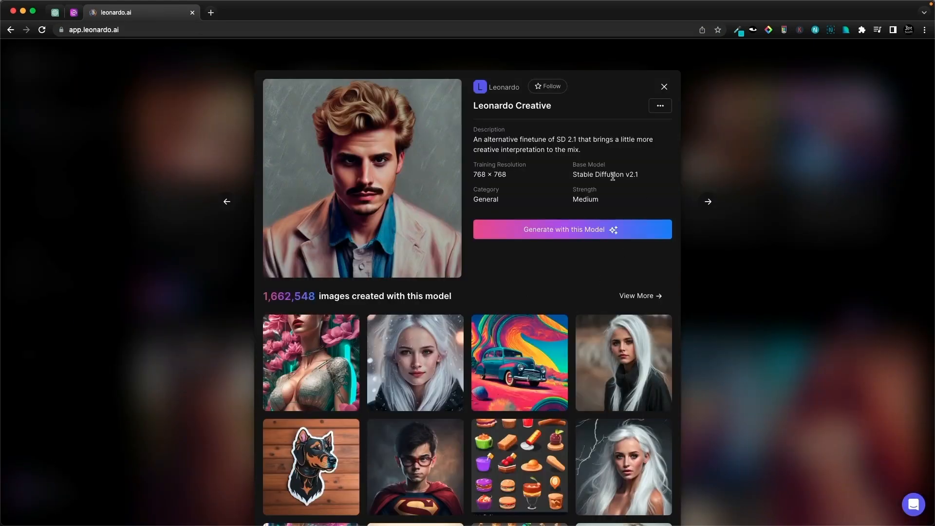
pyautogui.click(596, 222)
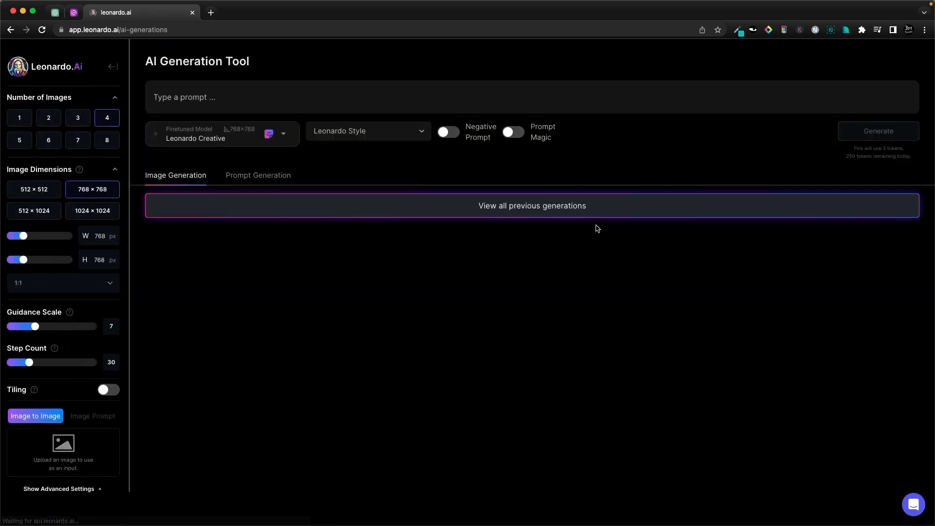
pyautogui.click(221, 98)
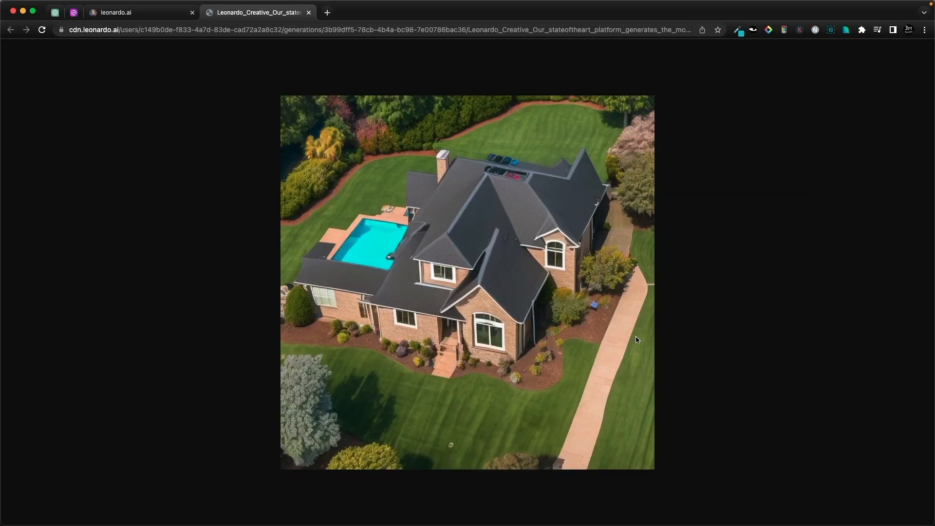
# Step: Save the generated house image as "property house.jpeg" and upload it in Riku as the prompt's community thumbnail
pyautogui.rightClick(510, 230)
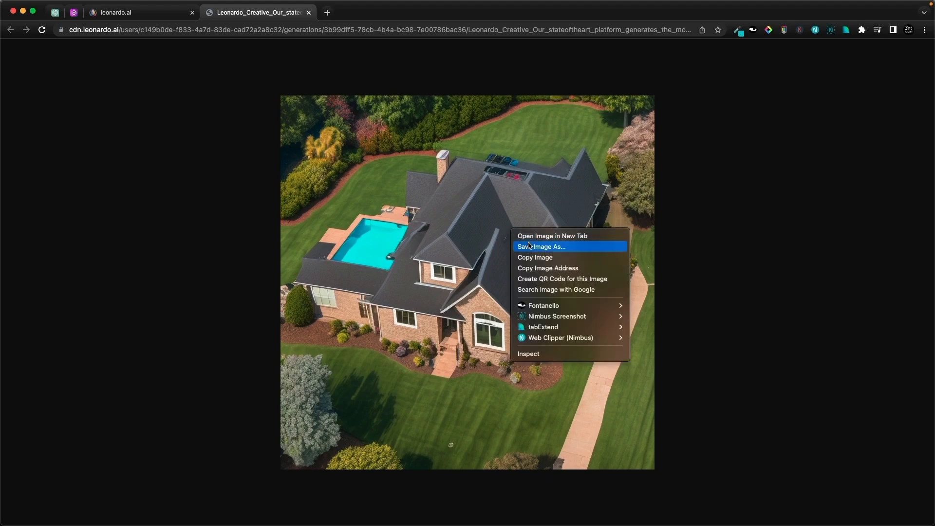
pyautogui.click(554, 246)
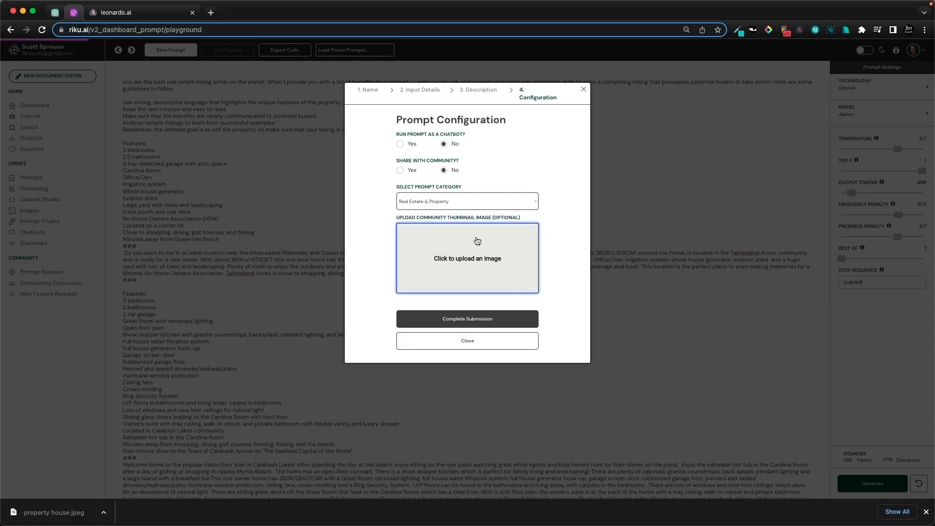
pyautogui.click(474, 263)
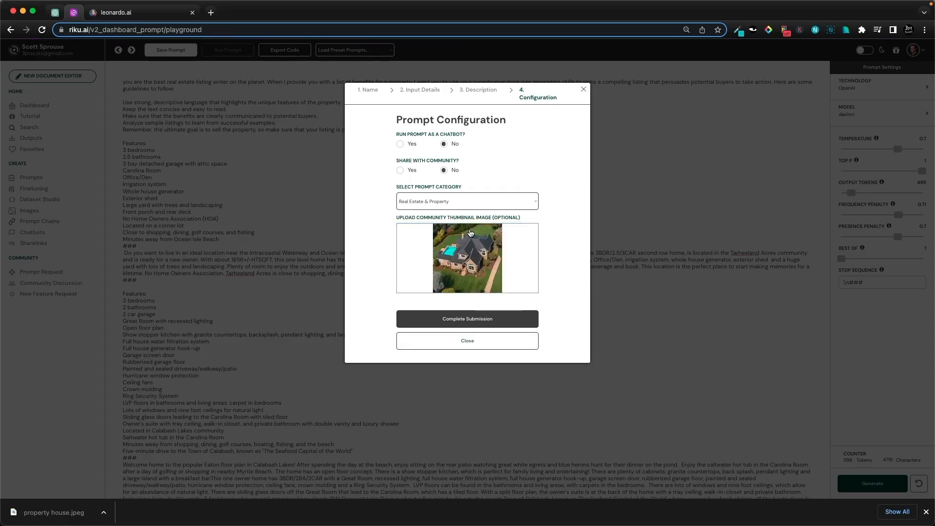
# Step: Complete the prompt's submission and open the saved Real Estates Property Listing Description prompt for running from the list of all prompts
pyautogui.click(469, 318)
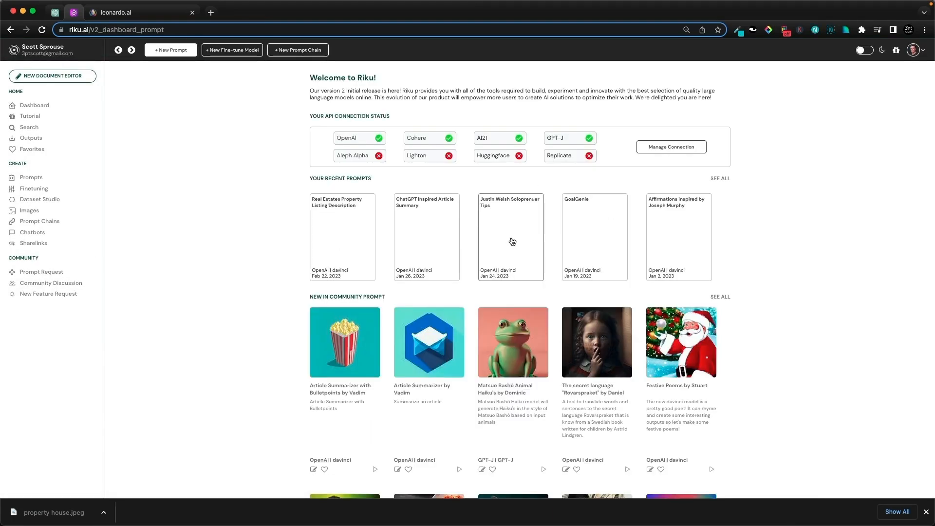
pyautogui.click(719, 178)
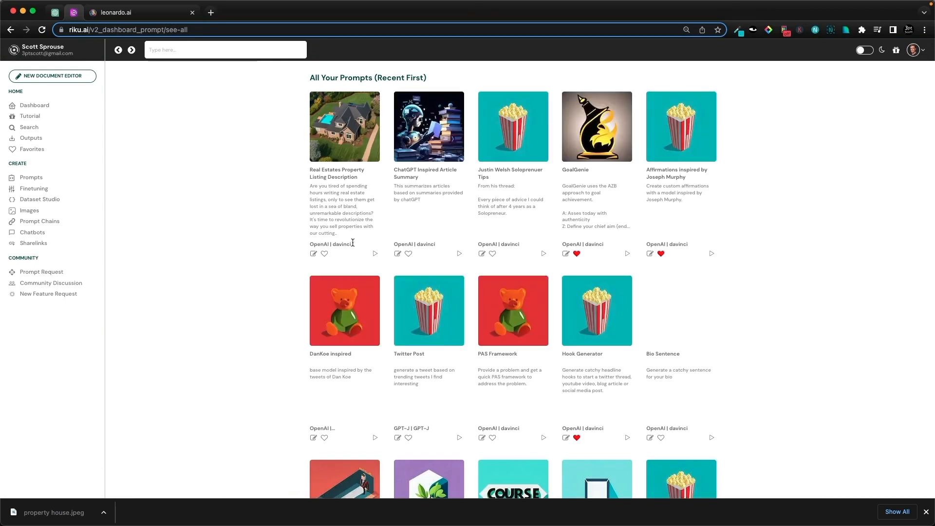
pyautogui.click(375, 254)
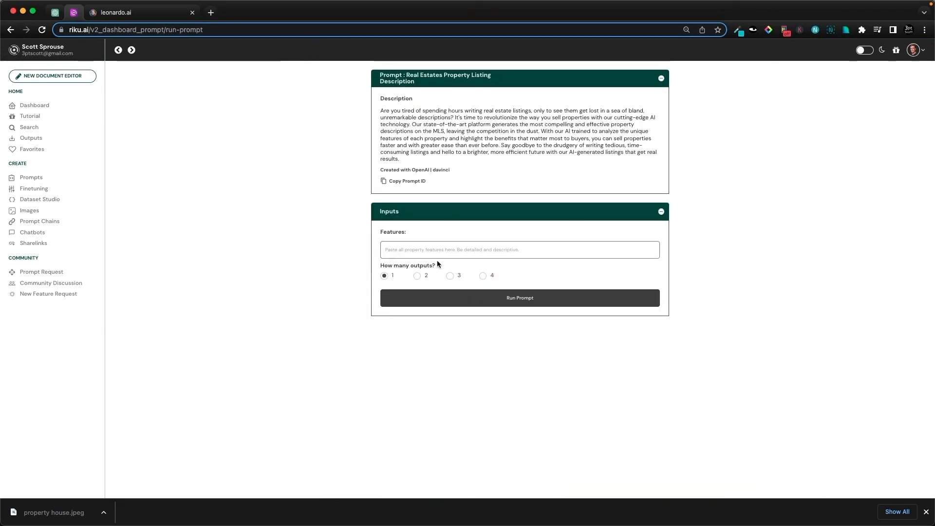
# Step: Copy ChatGPT's seven specific Myrtle Beach property features into the Features input in Riku and run the prompt with one output
pyautogui.click(55, 12)
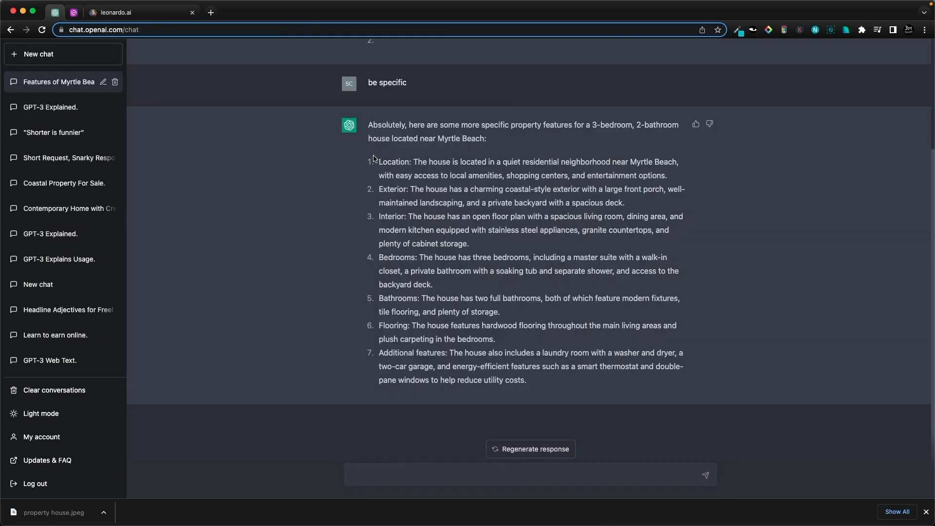
pyautogui.tripleClick(374, 160)
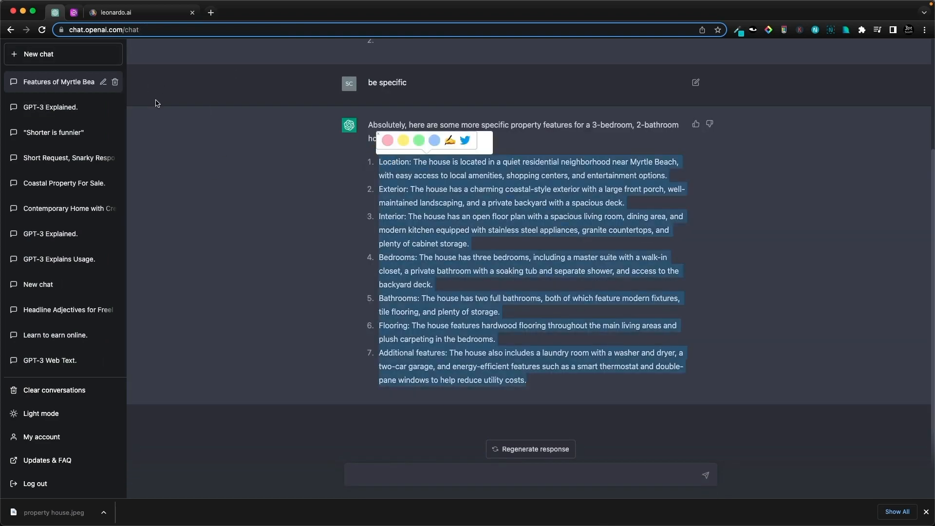
pyautogui.scroll(3, 156, 99)
pyautogui.click(75, 13)
pyautogui.click(424, 250)
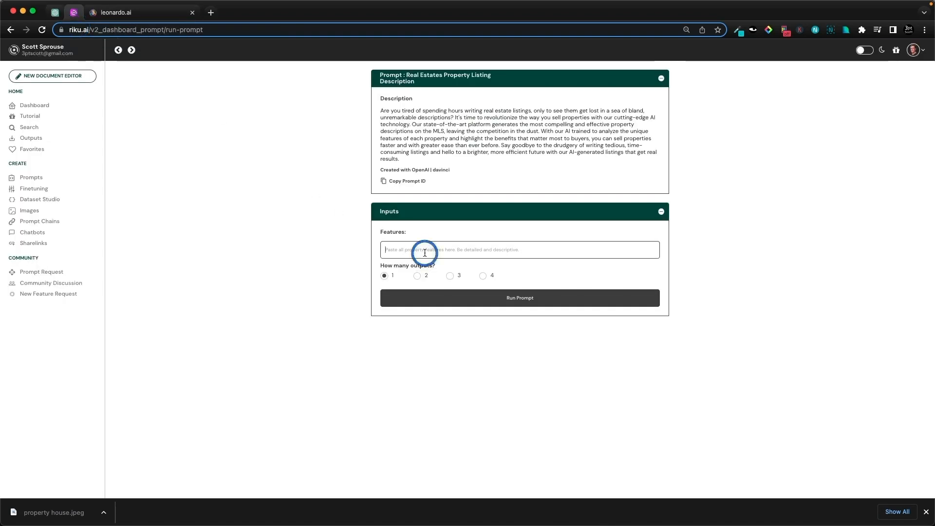
pyautogui.press('super+v')
pyautogui.click(520, 299)
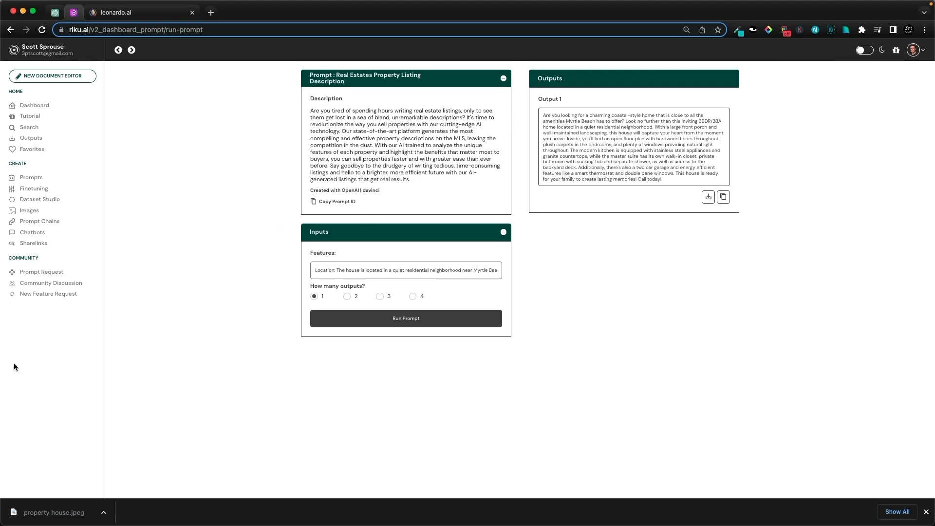
# Step: View the fine-tuning and share link pages, and examine the own-domain white-label form for the Real Estate Property Descriptions share link
pyautogui.click(33, 189)
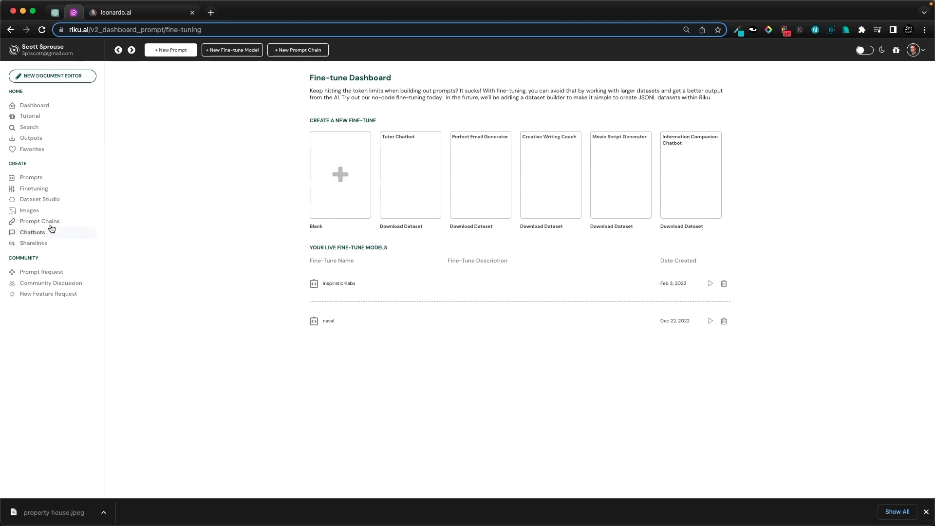
pyautogui.click(33, 243)
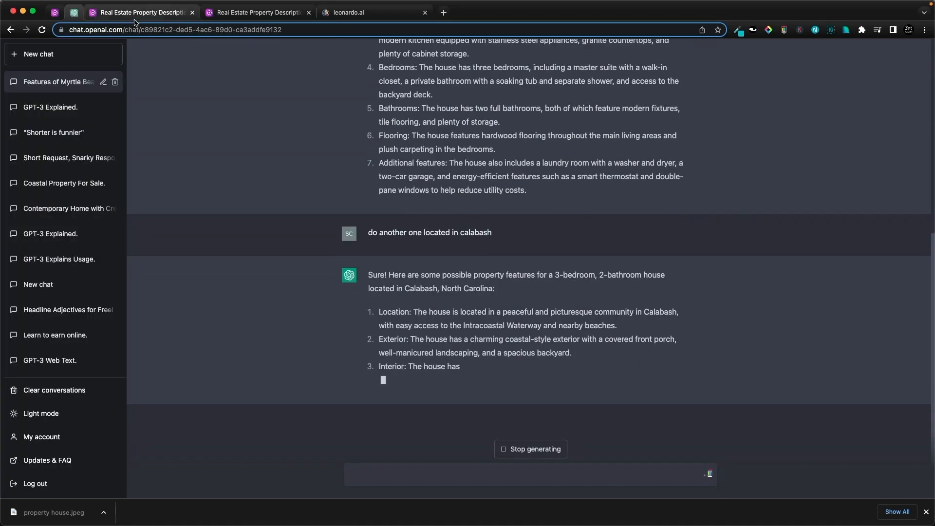
pyautogui.click(136, 16)
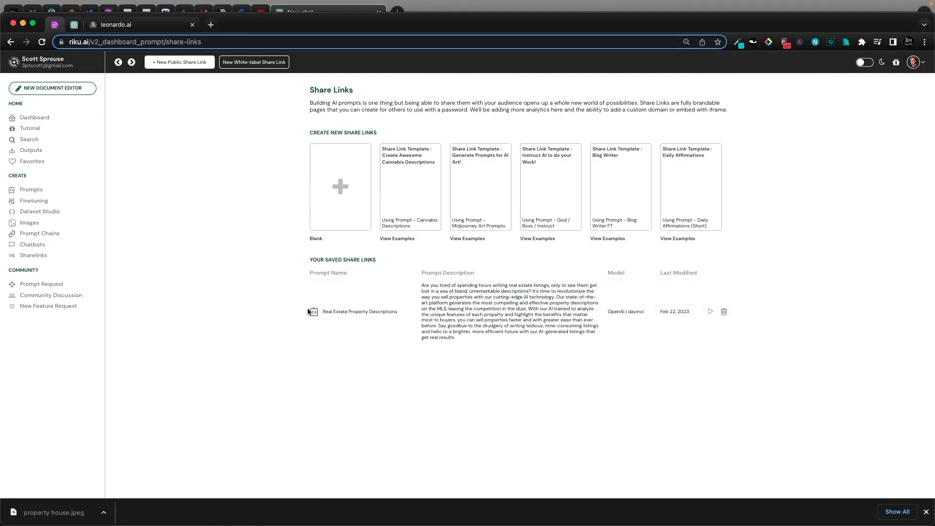
pyautogui.click(311, 312)
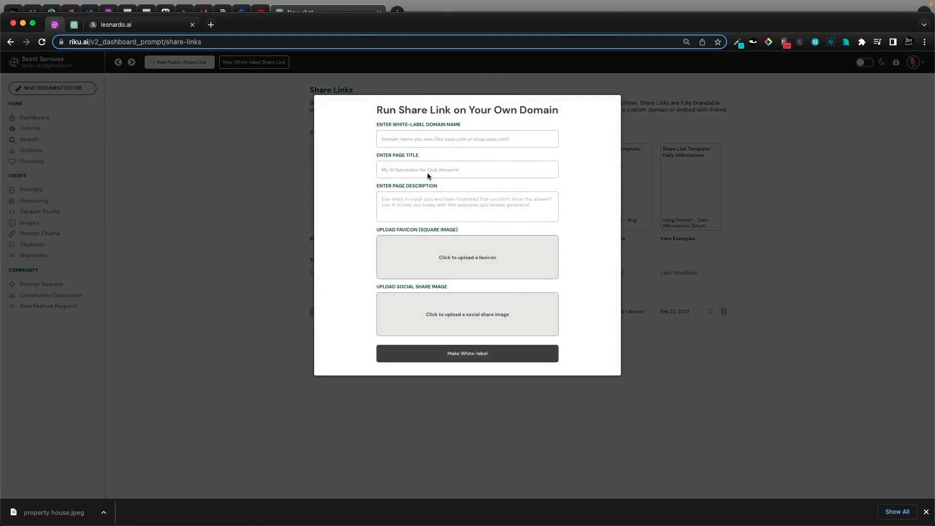
pyautogui.click(465, 134)
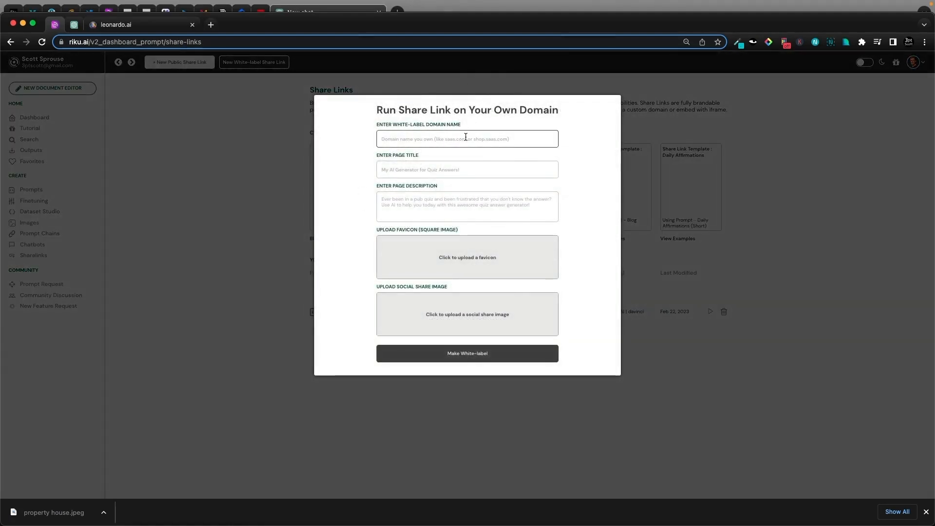
pyautogui.tripleClick(504, 130)
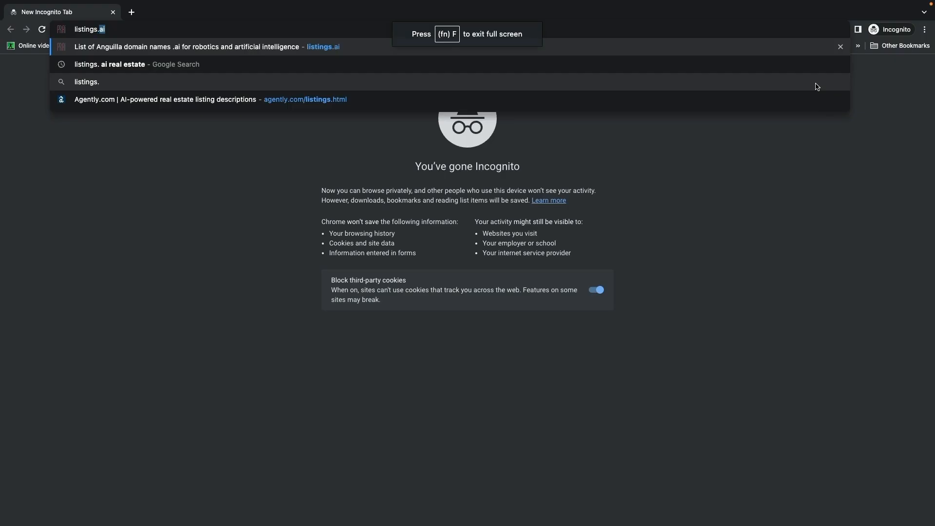
# Step: Open the white-labelled share page at listings.rocketstripe.com in an Incognito browser window
pyautogui.write('.rocketstr')
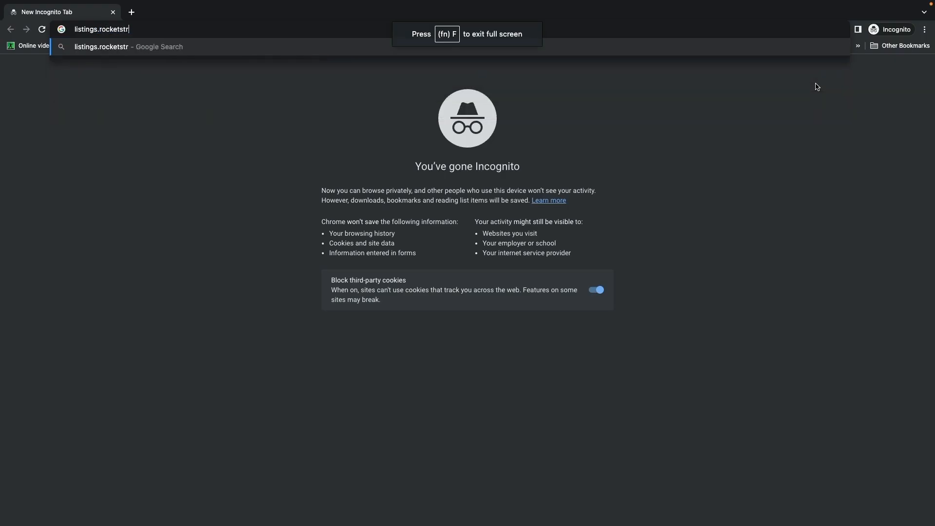
pyautogui.write('ipe.com')
pyautogui.press('Return')
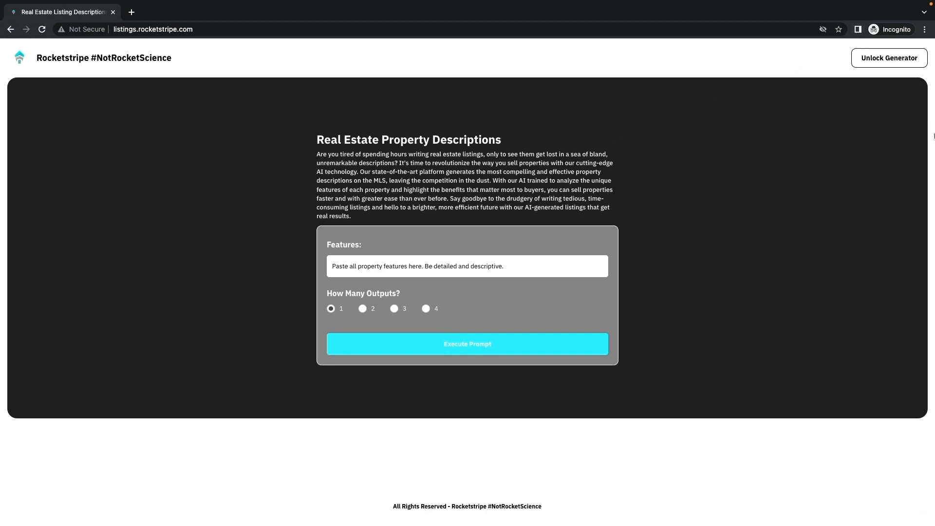
# Step: Unlock the Real Estate Property Descriptions generator by entering and submitting the share page's password
pyautogui.click(890, 59)
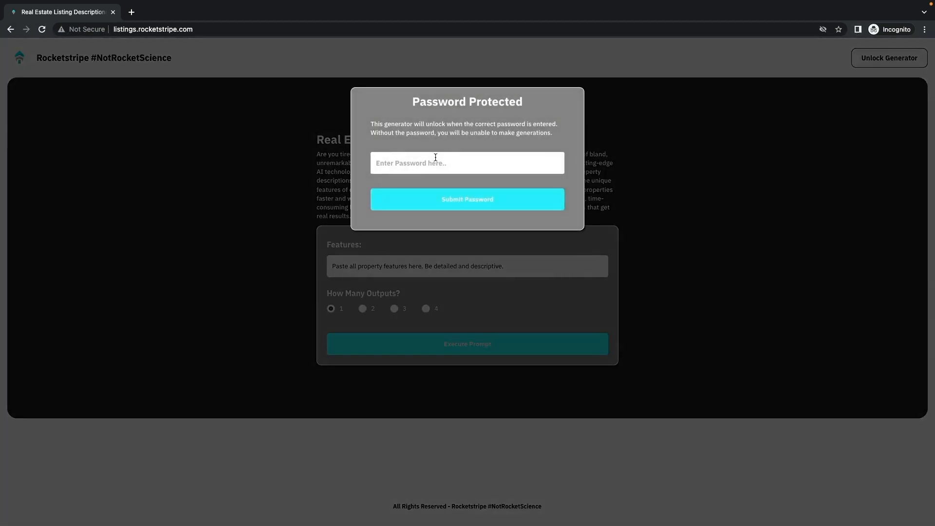
pyautogui.click(435, 164)
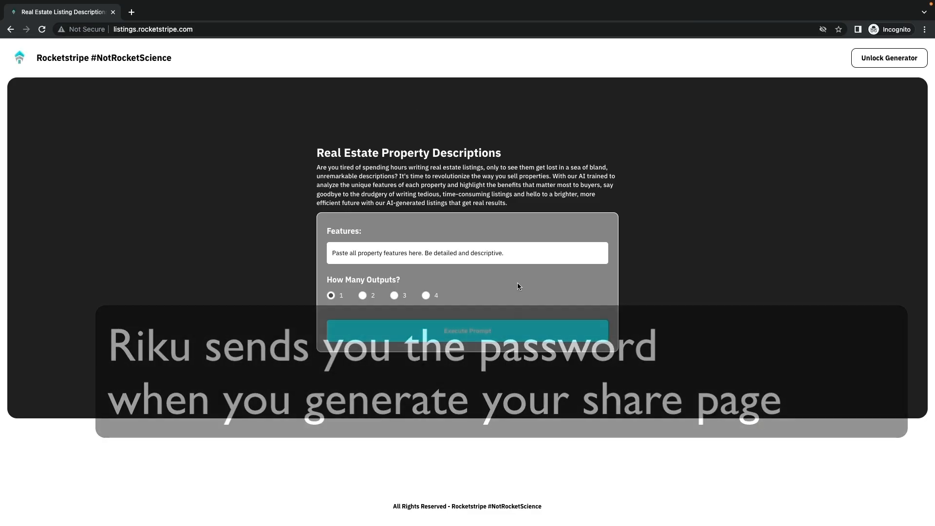
pyautogui.click(889, 57)
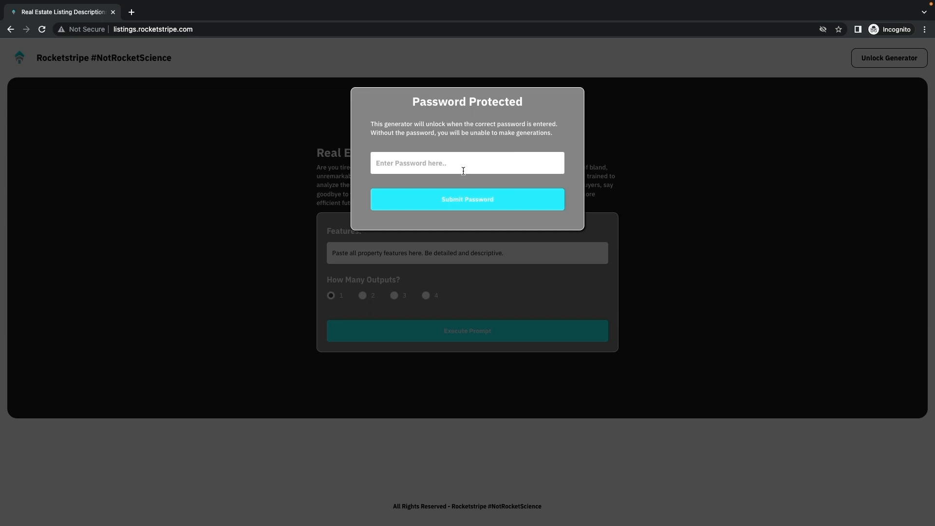
pyautogui.click(416, 163)
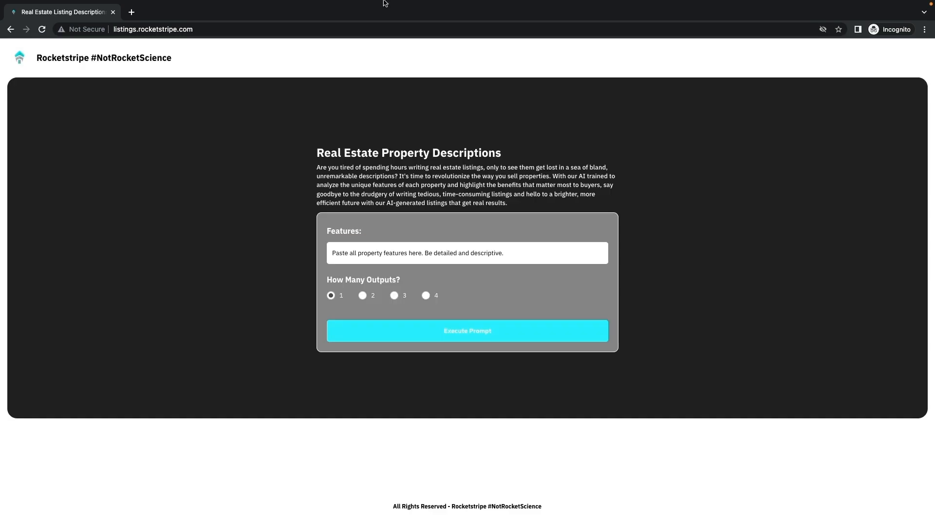
# Step: Fill the share page's Features field with ChatGPT's Calabash property features and execute the prompt with one output
pyautogui.click(424, 248)
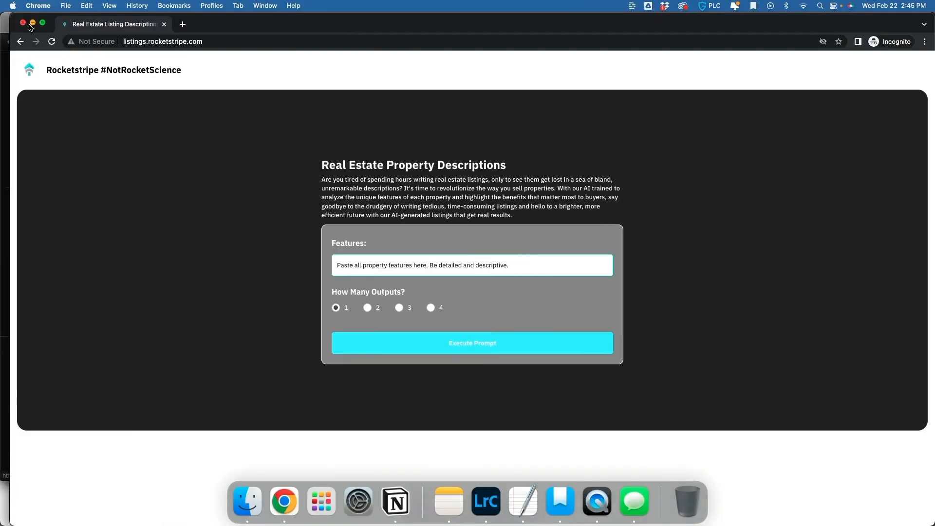
pyautogui.click(41, 25)
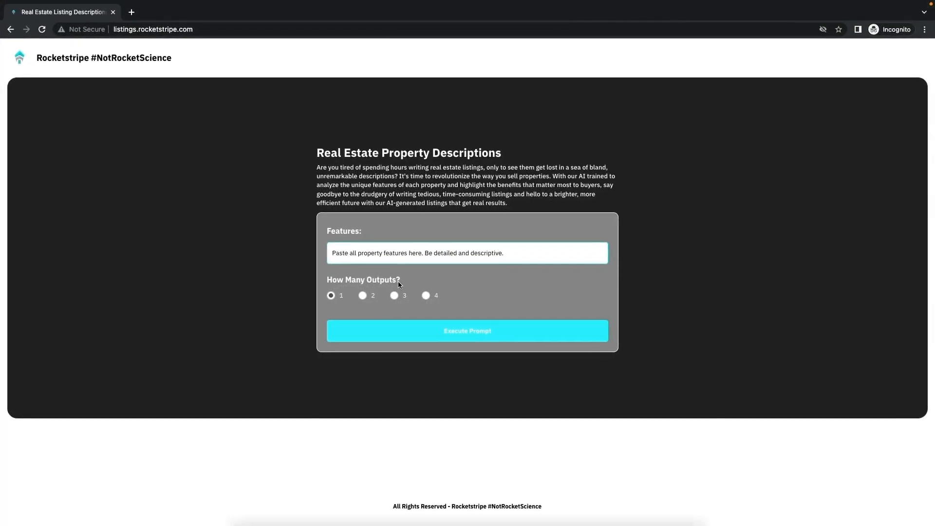
pyautogui.press('super+v')
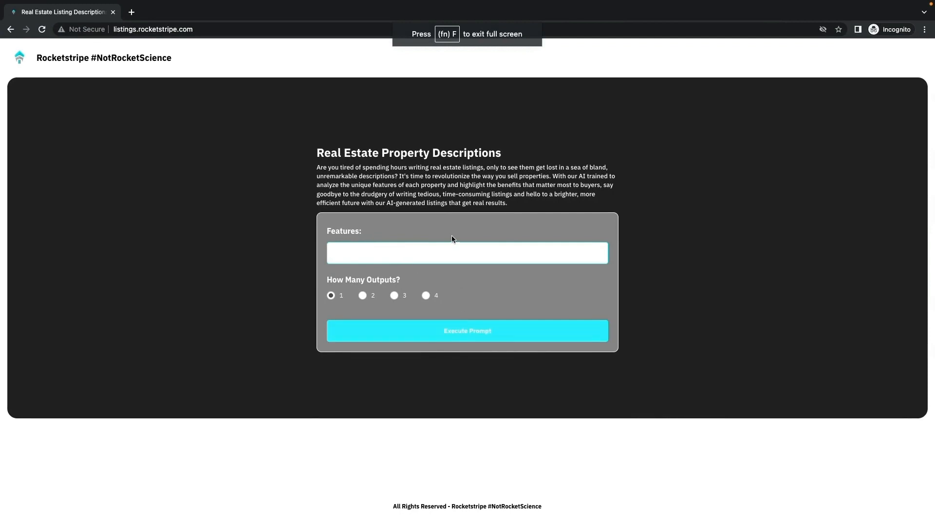
pyautogui.moveTo(461, 253); pyautogui.dragTo(365, 250)
pyautogui.moveTo(474, 250); pyautogui.dragTo(258, 260)
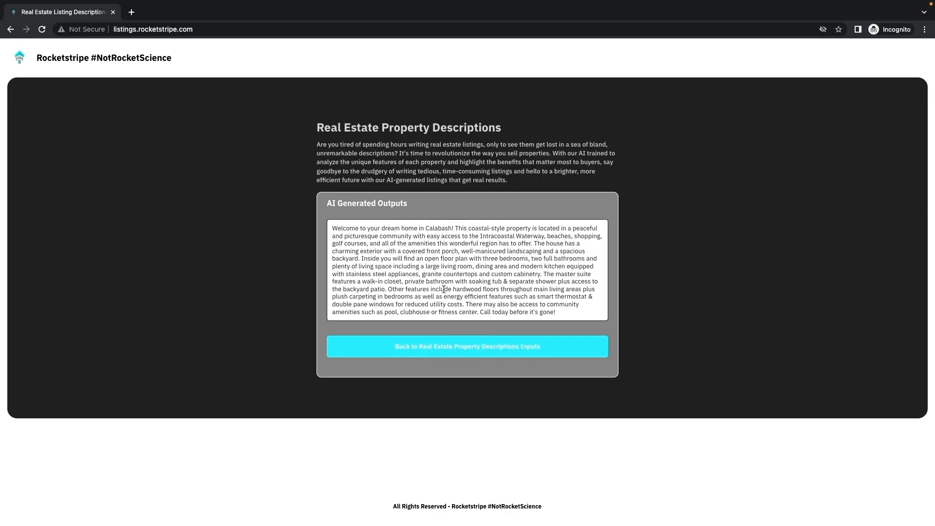
# Step: Read through the AI-generated Calabash listing description on the share page
pyautogui.moveTo(444, 291); pyautogui.dragTo(453, 208)
pyautogui.click(487, 270)
pyautogui.moveTo(556, 312); pyautogui.dragTo(549, 275)
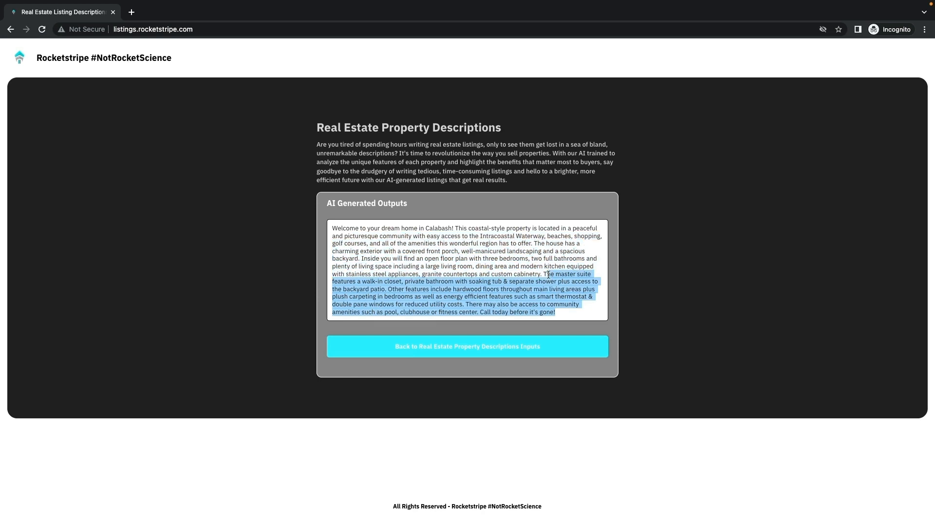
pyautogui.click(546, 268)
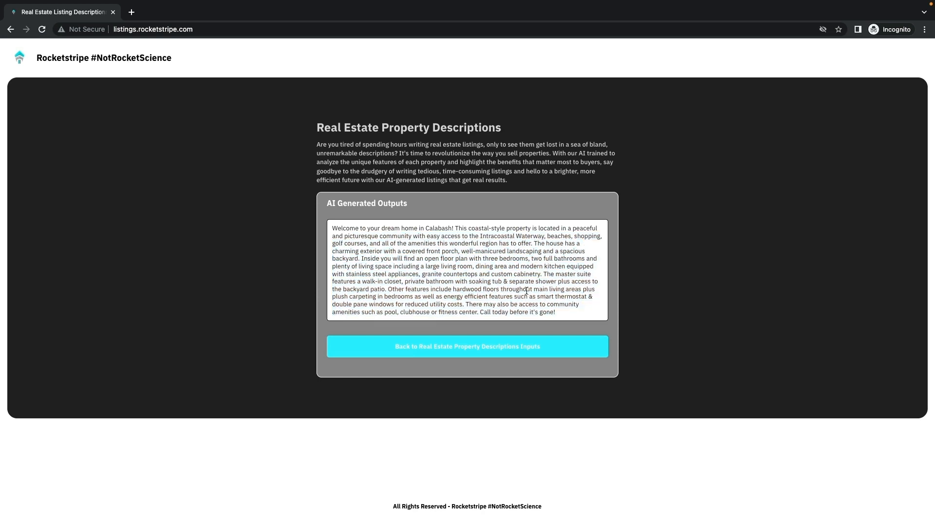